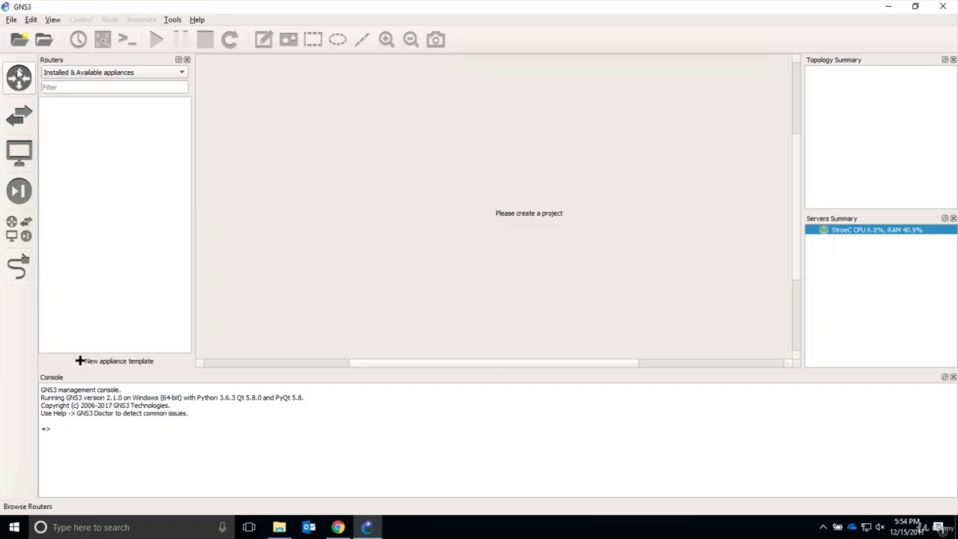
Create a new blank project named First Project.
left_click(12, 21)
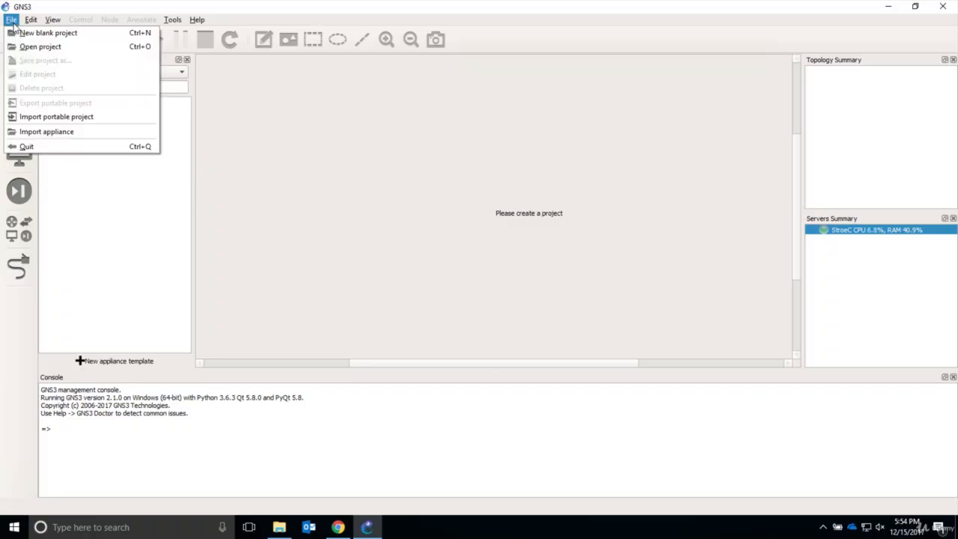
left_click(45, 33)
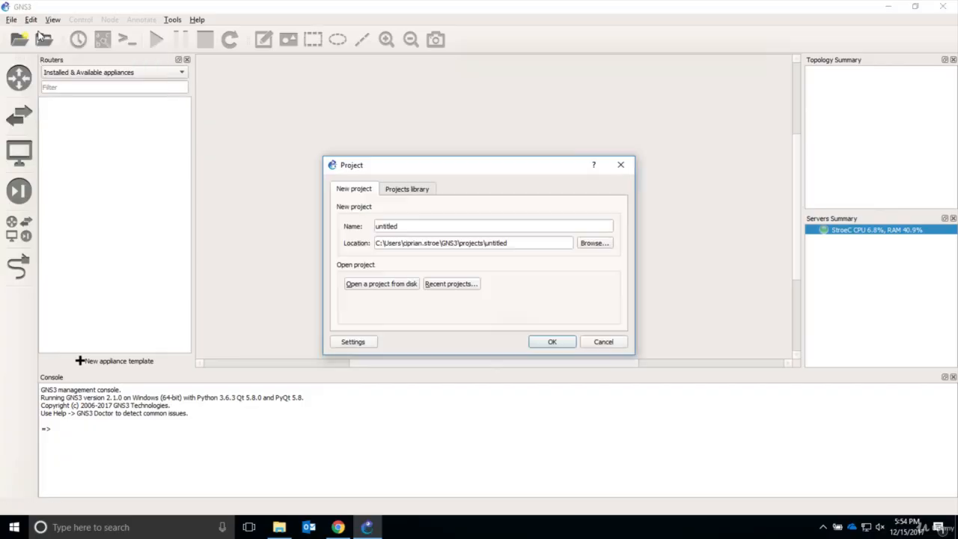
left_click_drag(411, 226, 332, 229)
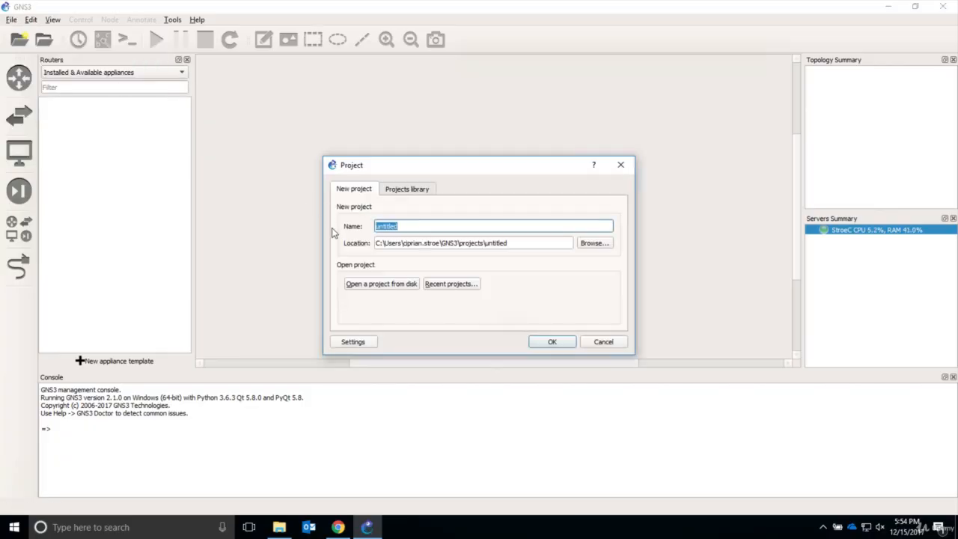
type("First Project")
left_click(554, 342)
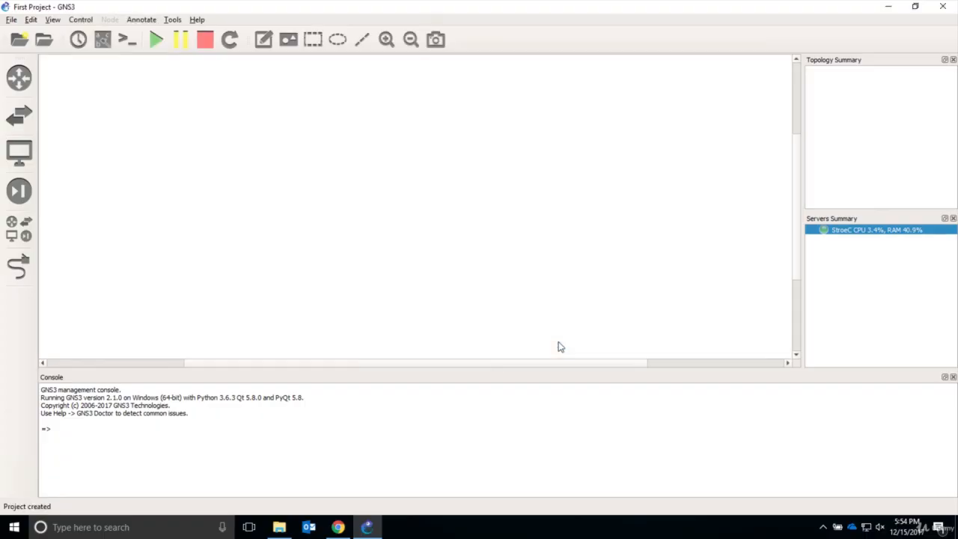
Examine the router appliances, filtering by available, installed, and combined installed and available appliances.
left_click(20, 78)
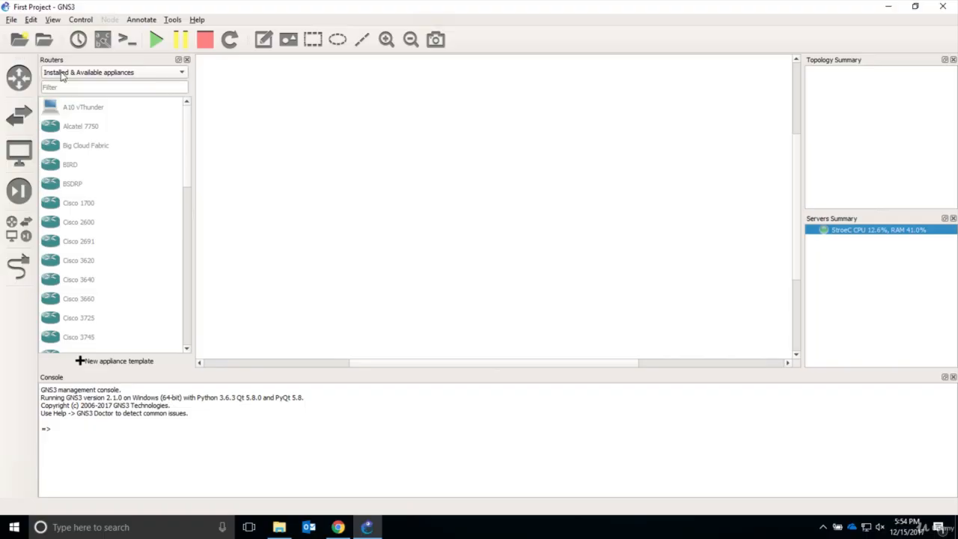
left_click(125, 75)
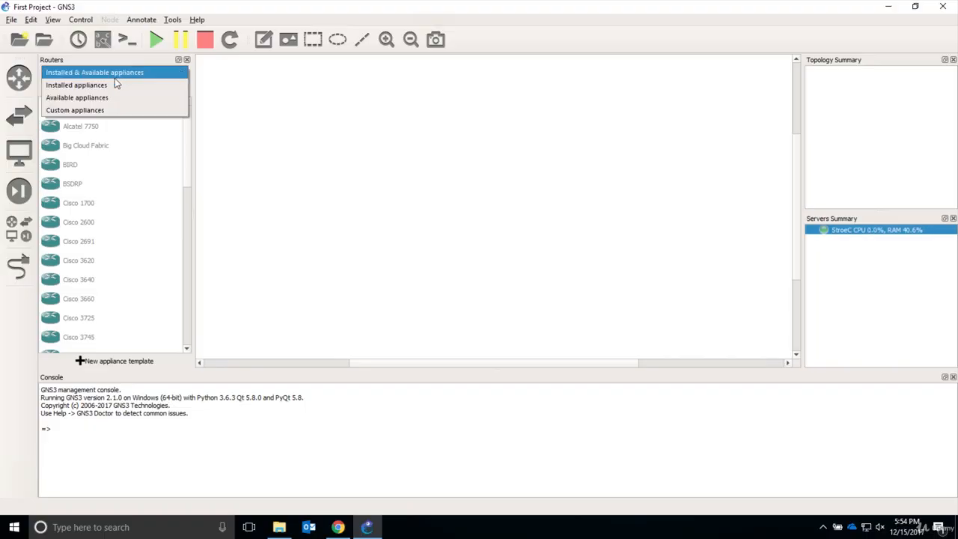
left_click(96, 100)
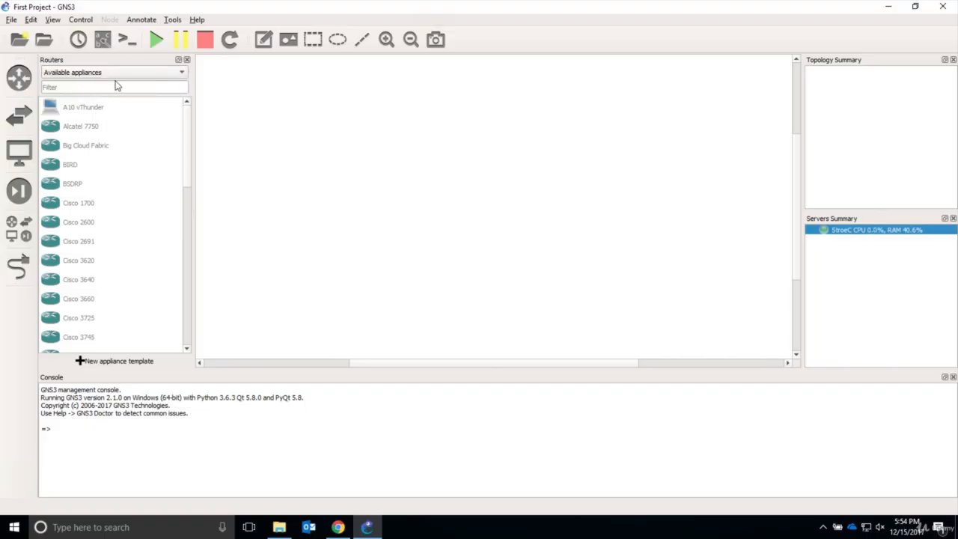
left_click_drag(187, 136, 206, 117)
left_click(159, 77)
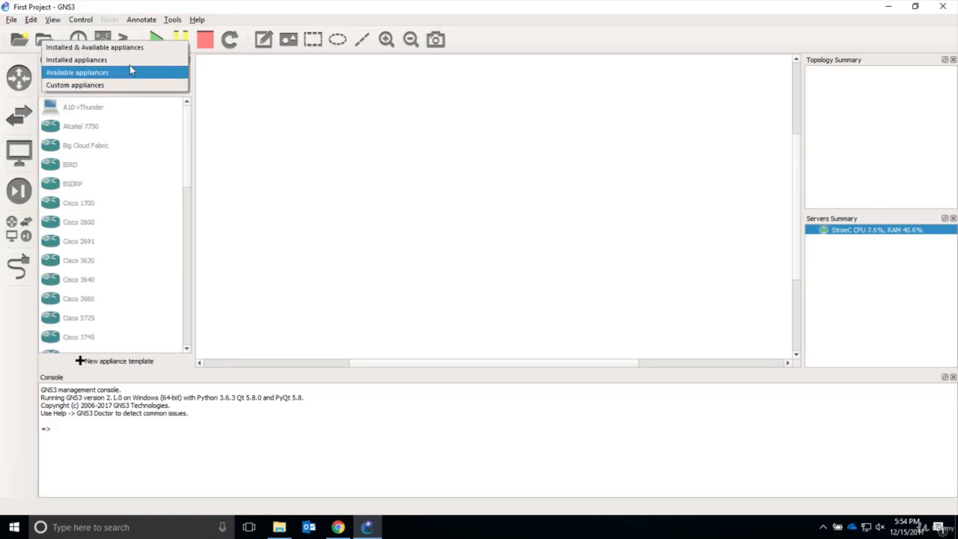
left_click(130, 61)
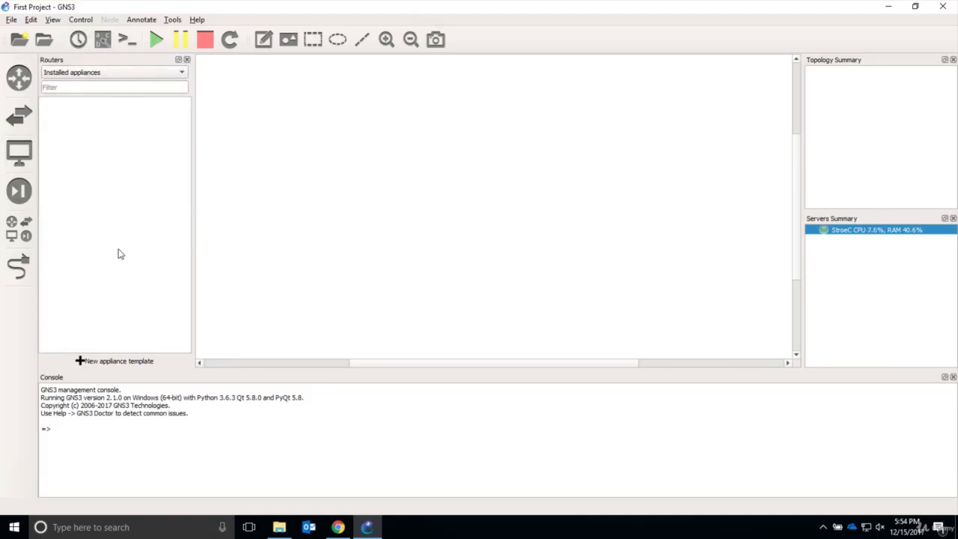
left_click(112, 76)
left_click(111, 63)
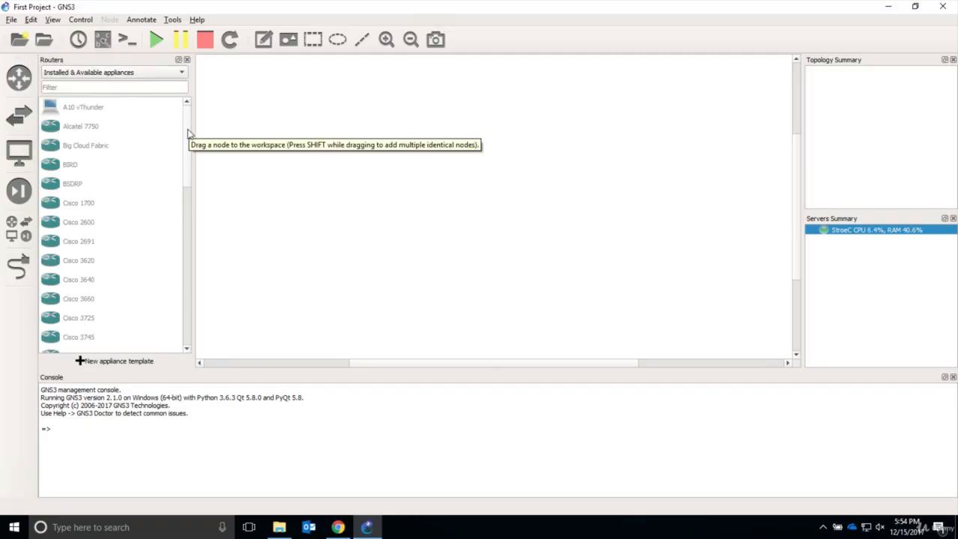
left_click_drag(187, 130, 185, 144)
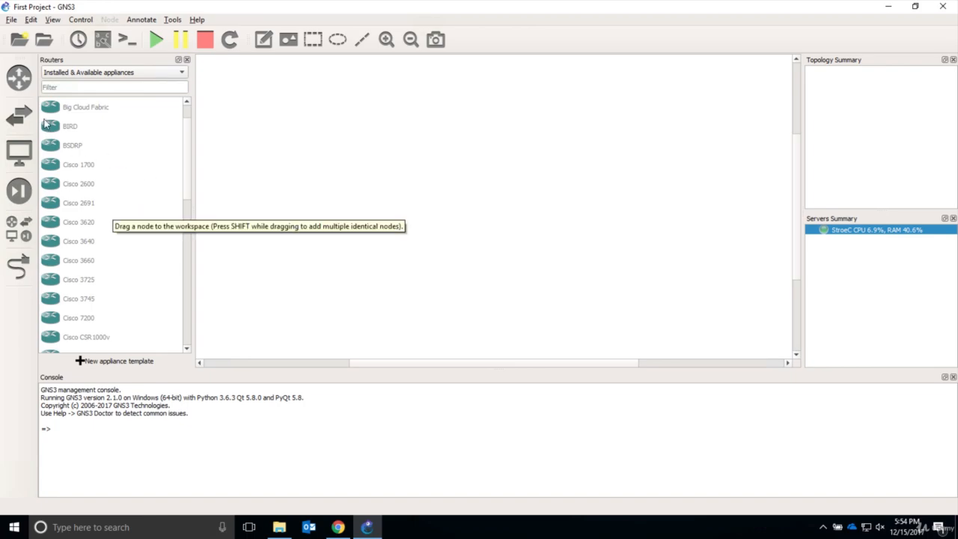
left_click_drag(186, 131, 190, 116)
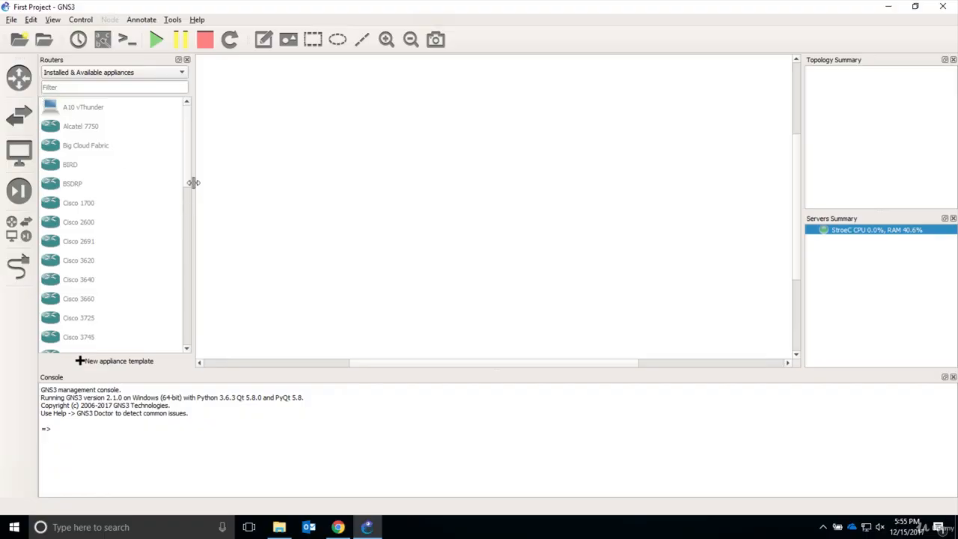
left_click_drag(189, 178, 189, 300)
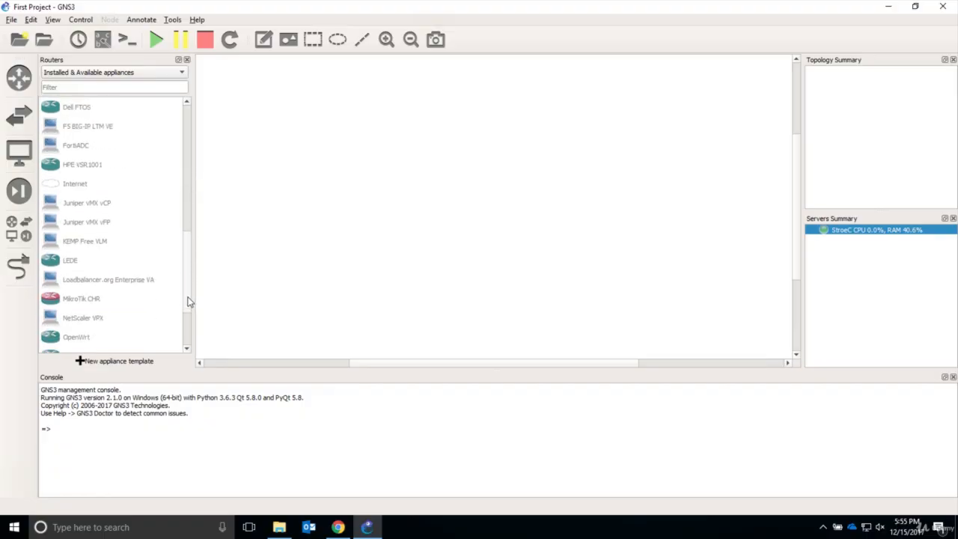
Place two VPCS nodes from the full device list side by side in the upper part of the workspace.
left_click(18, 228)
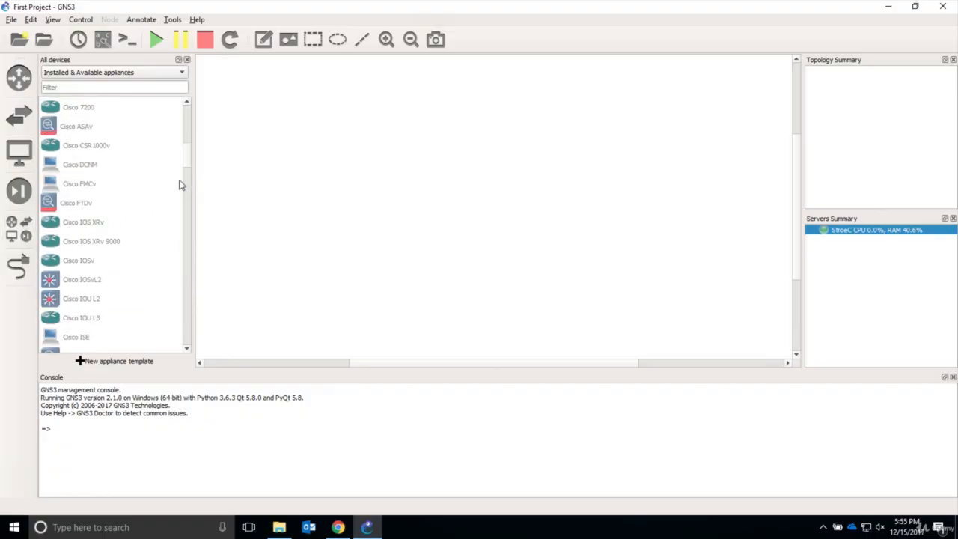
left_click_drag(189, 160, 173, 322)
left_click_drag(77, 263, 284, 166)
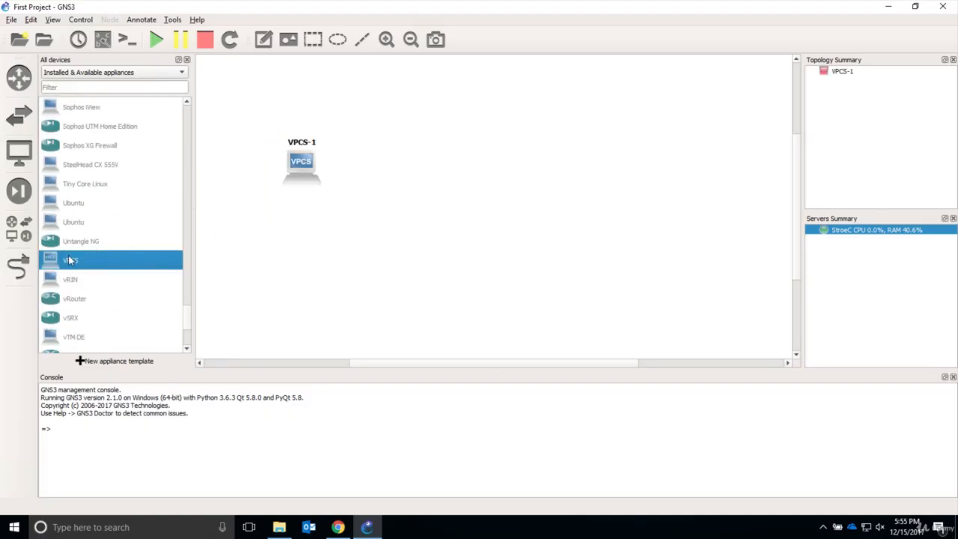
left_click_drag(71, 261, 548, 161)
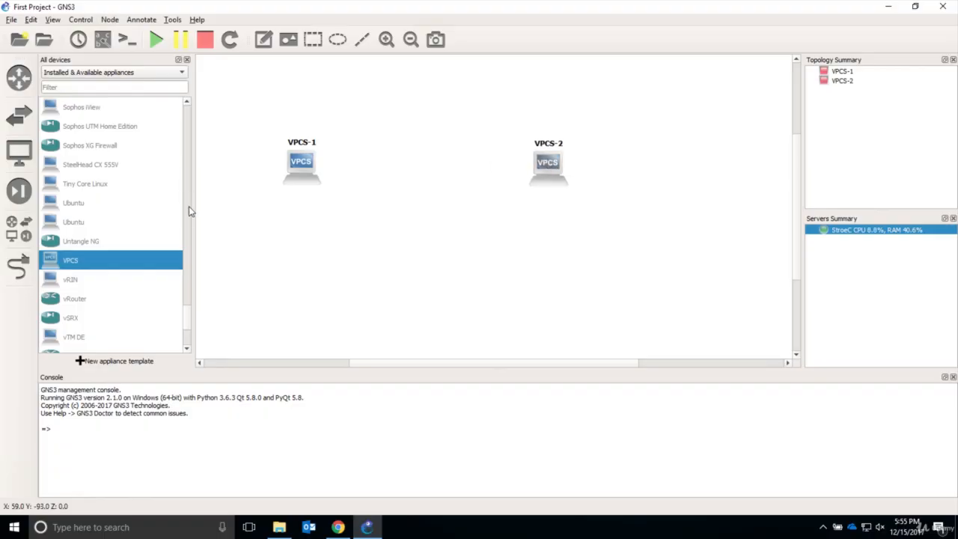
Filter the device list by "hu" and place an Ethernet hub between the two VPCS nodes.
scroll(172, 277, "up", 1)
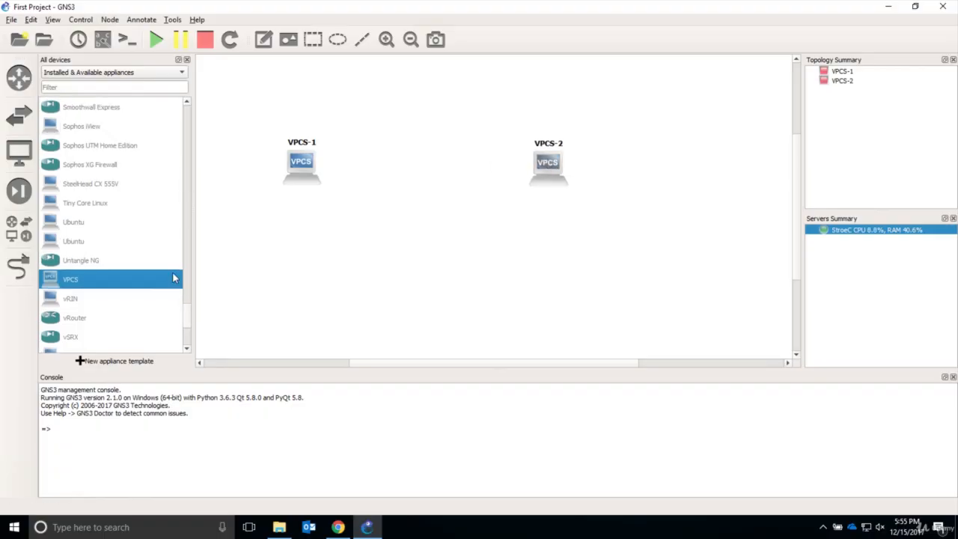
left_click(144, 89)
type("gu")
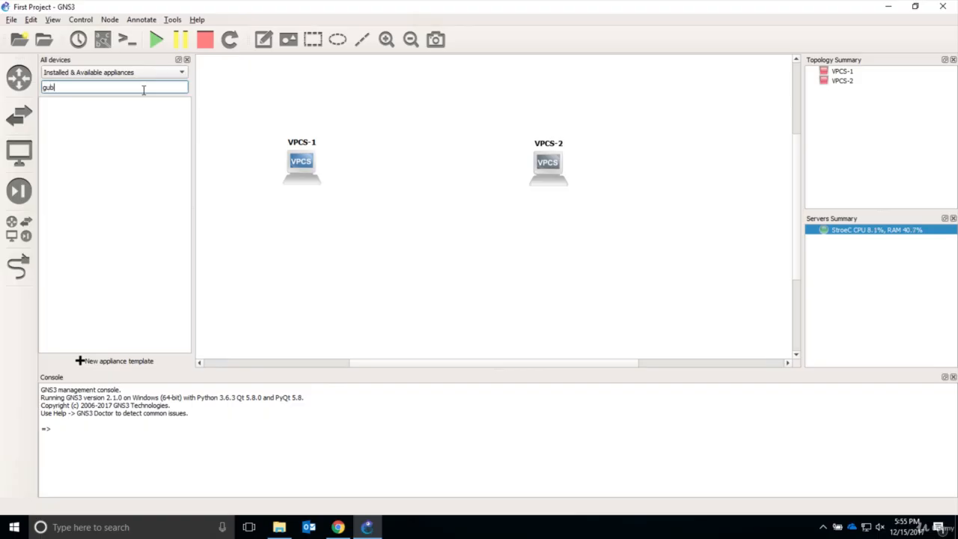
key("BackSpace")
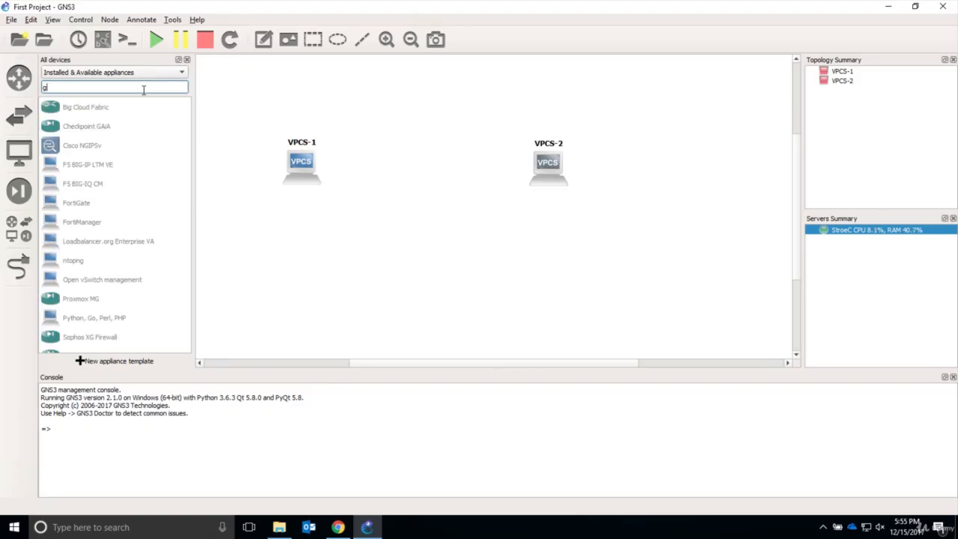
key("BackSpace")
type("hu")
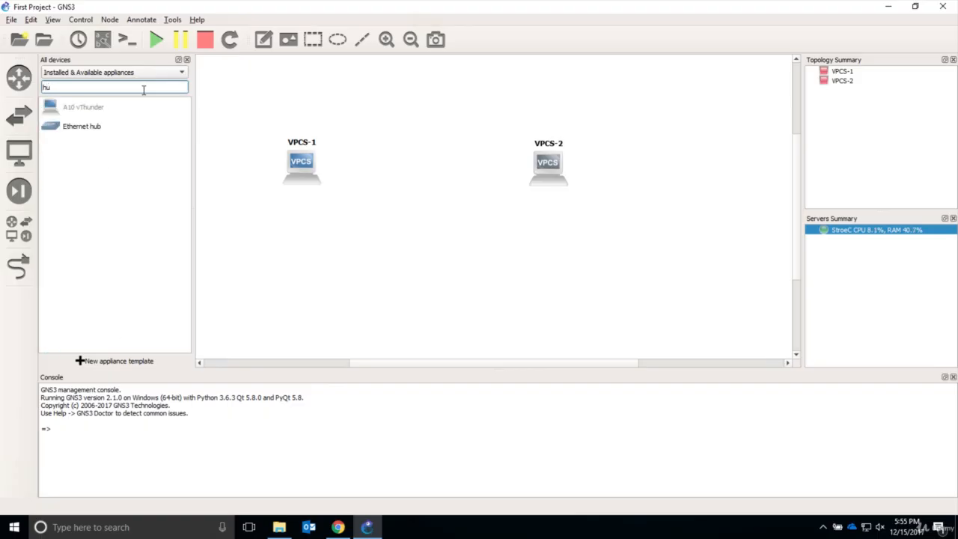
type("hub")
key("BackSpace")
key("BackSpace")
key("BackSpace")
left_click_drag(84, 128, 428, 174)
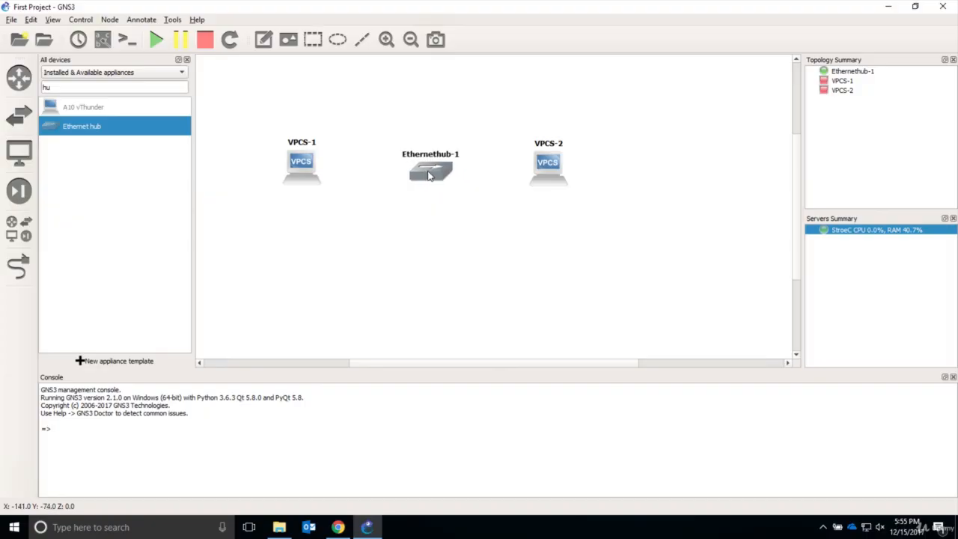
Link Ethernet0 of VPCS-1 to Ethernet0 of the Ethernet hub.
left_click(19, 268)
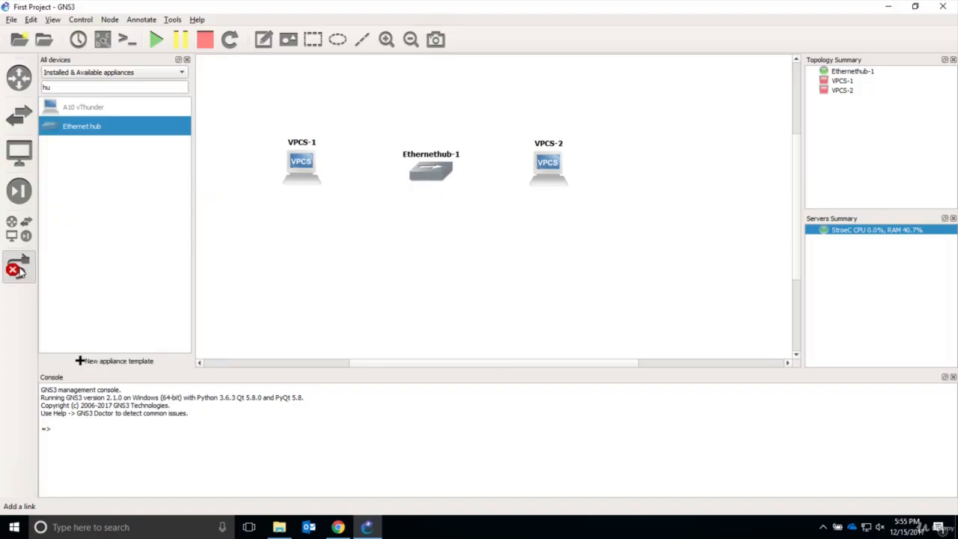
left_click(307, 165)
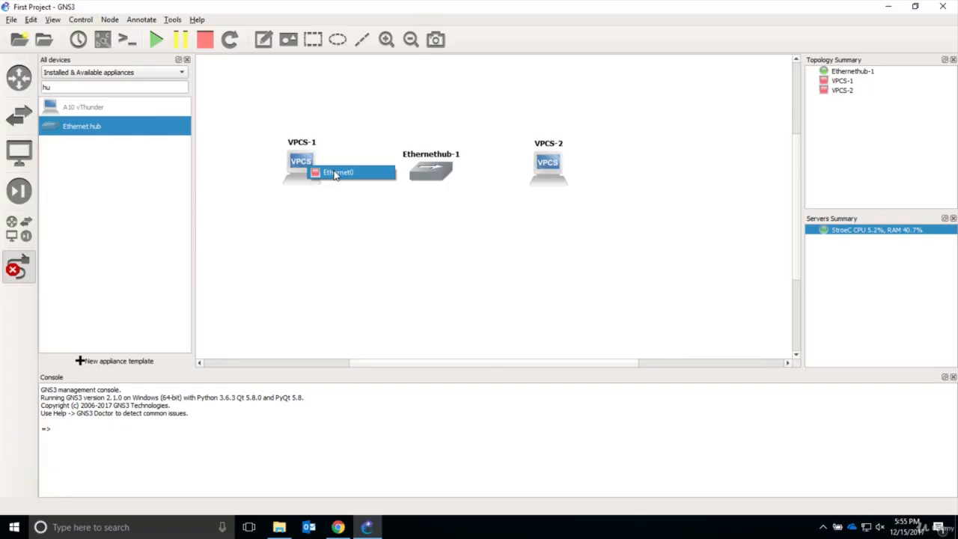
left_click(335, 173)
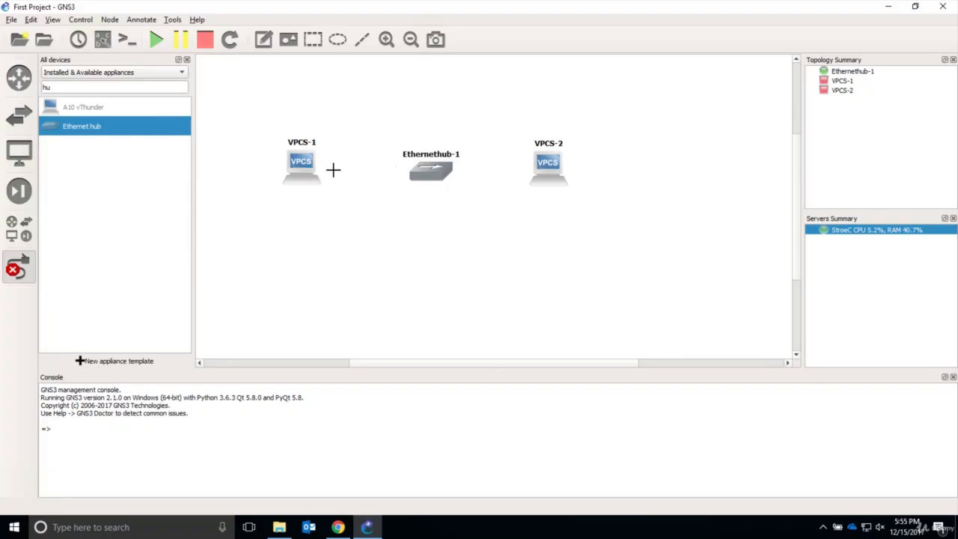
left_click(424, 168)
left_click(440, 172)
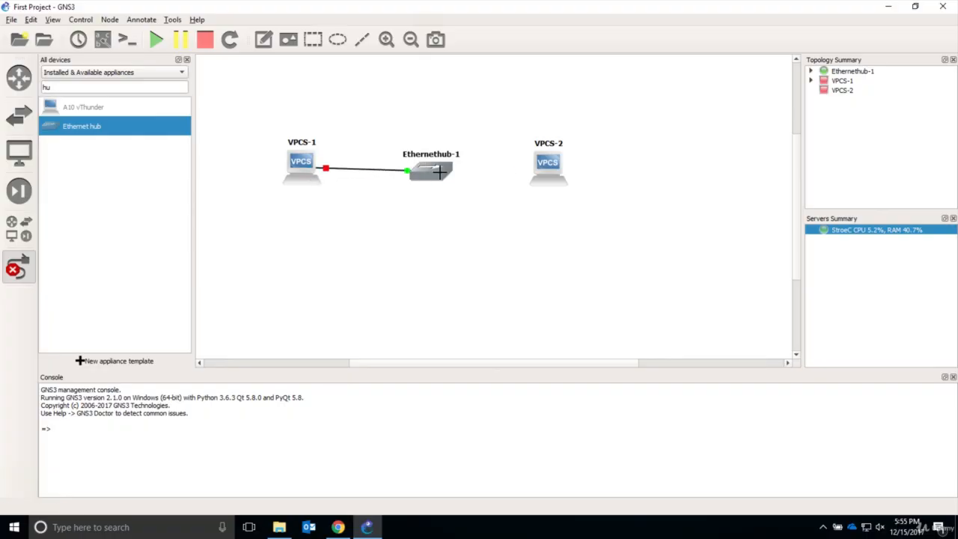
Link Ethernet1 of the hub to Ethernet0 of VPCS-2 and finish adding links.
left_click(440, 172)
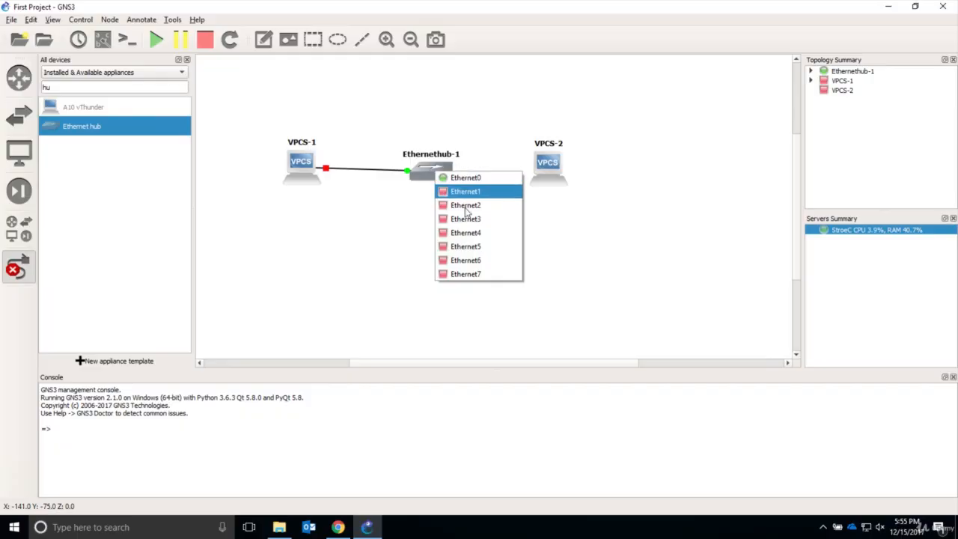
left_click(472, 192)
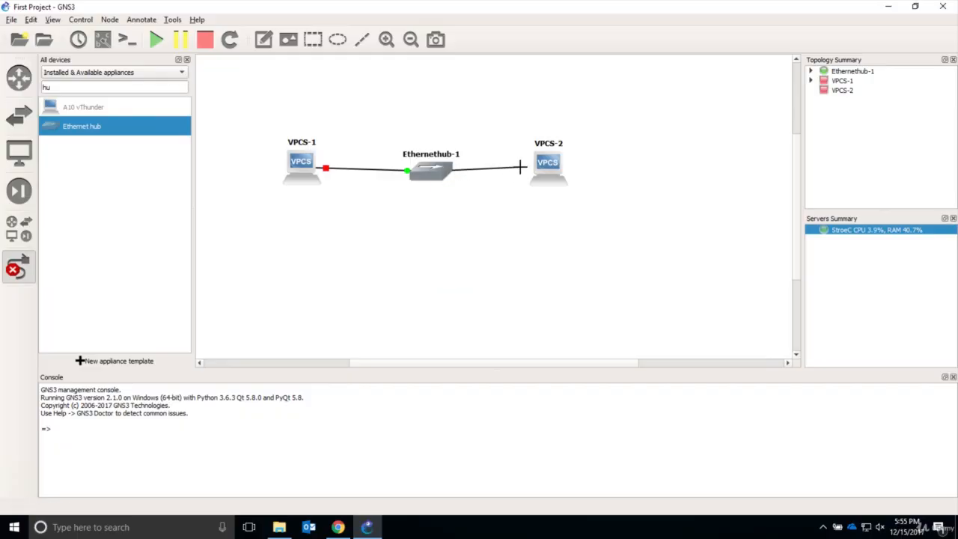
left_click(550, 165)
left_click(578, 171)
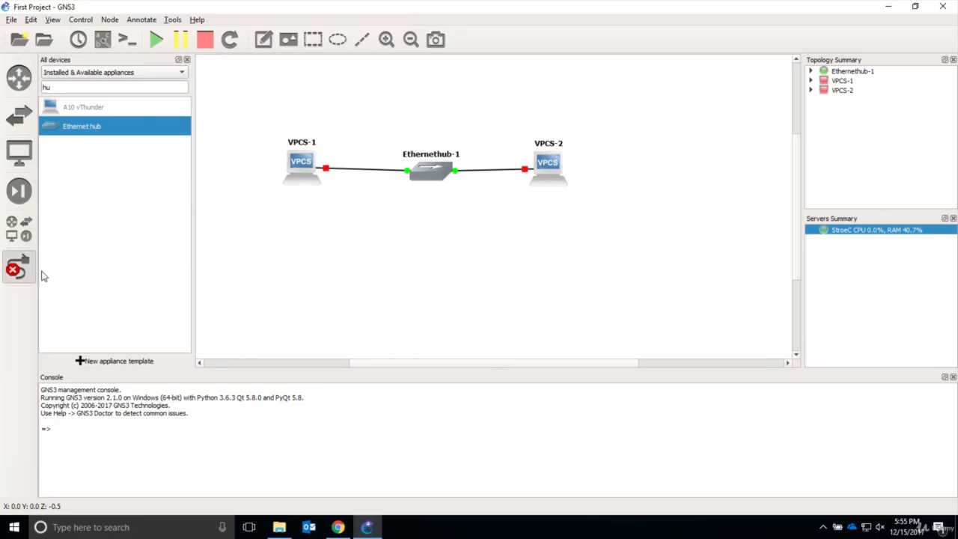
left_click(18, 271)
Show the interface labels and tidy the topology by aligning the hub and VPCS-2 and moving overlapping labels clear of the nodes.
left_click_drag(428, 176, 424, 171)
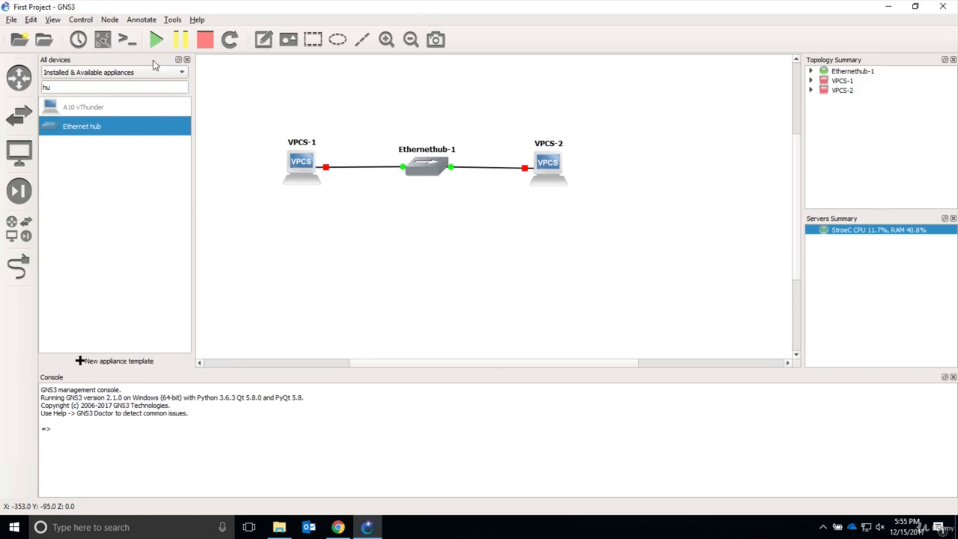
left_click(102, 39)
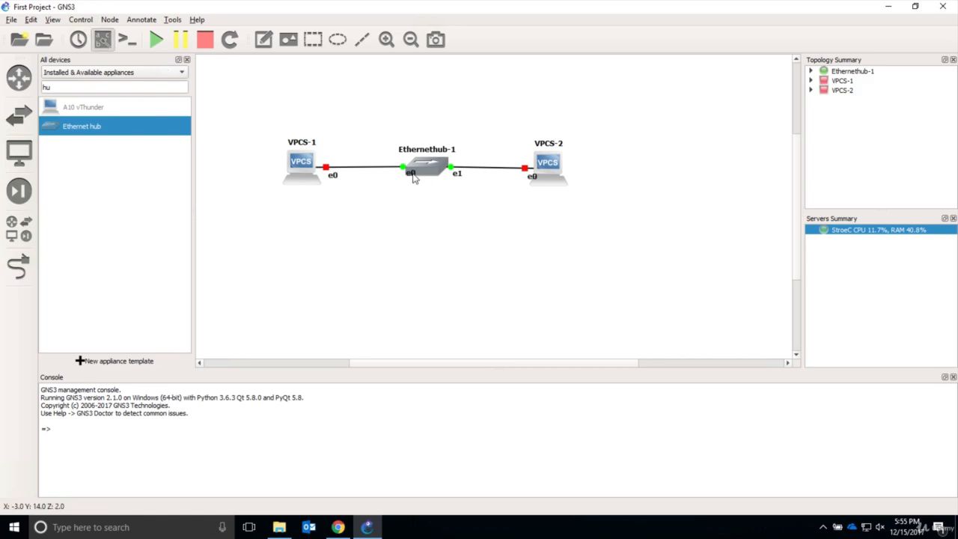
left_click_drag(411, 173, 400, 175)
left_click_drag(551, 177, 527, 174)
left_click(520, 210)
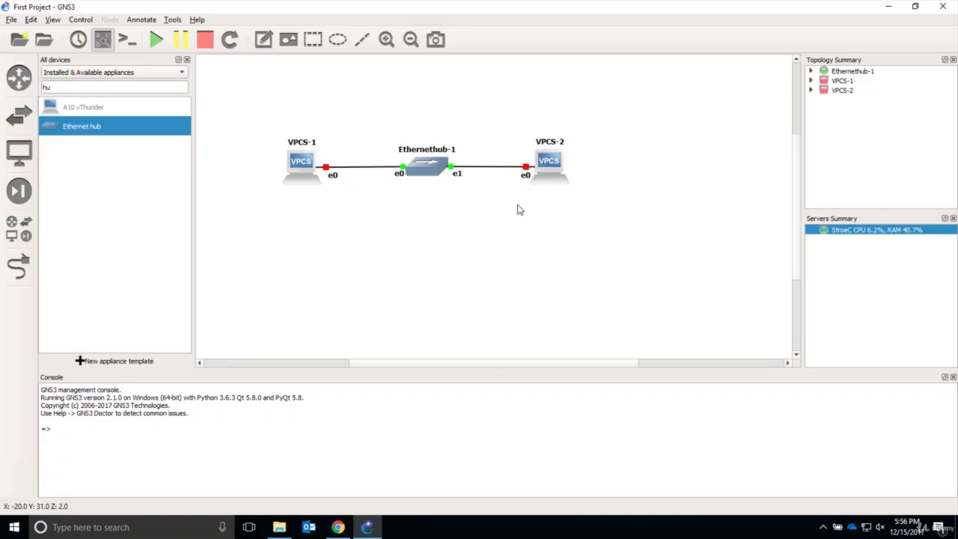
mouse_move(432, 167)
left_mouse_down()
mouse_move(434, 242)
mouse_move(432, 139)
mouse_move(434, 222)
mouse_move(436, 160)
mouse_move(431, 171)
left_mouse_up()
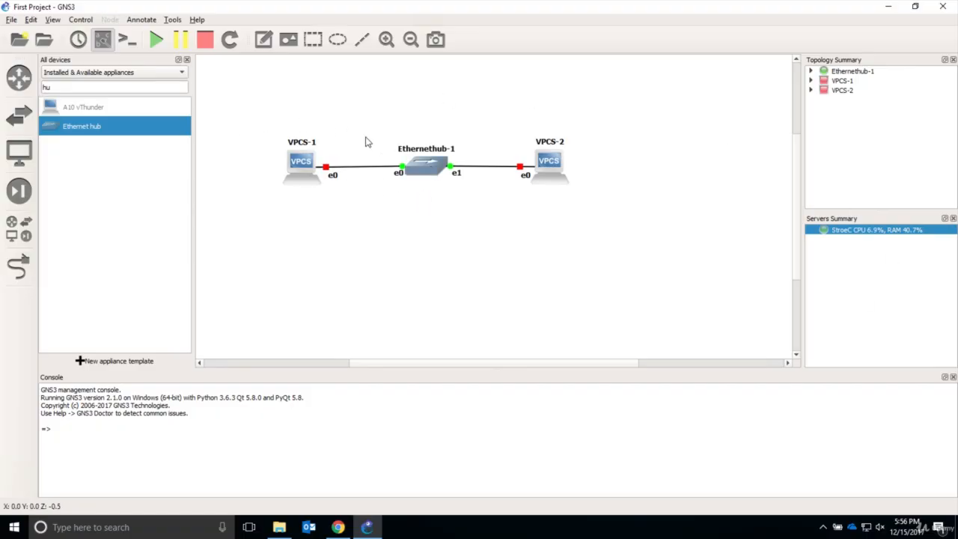
Close the device list and enlarge the topology to 141% zoom, shifted toward the middle of the workspace.
left_click(187, 60)
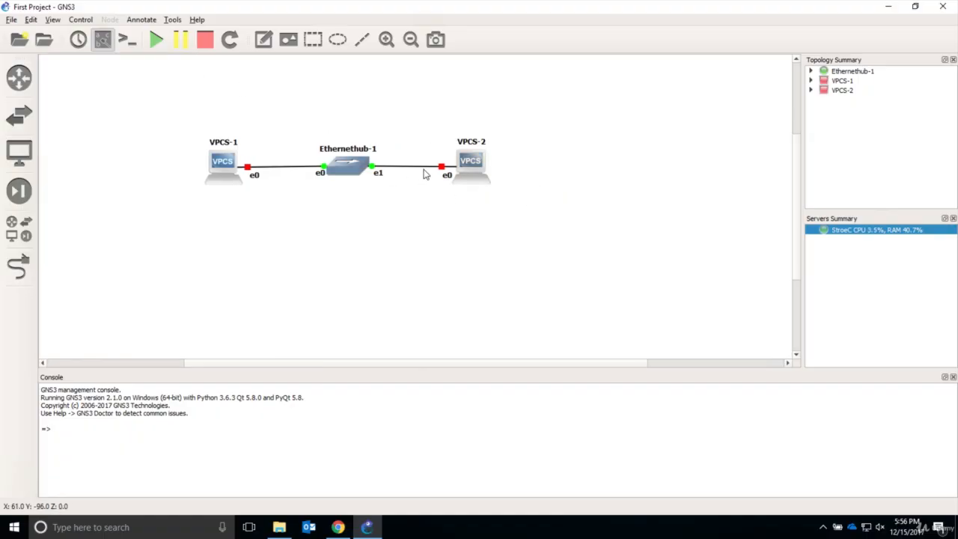
left_click(386, 39)
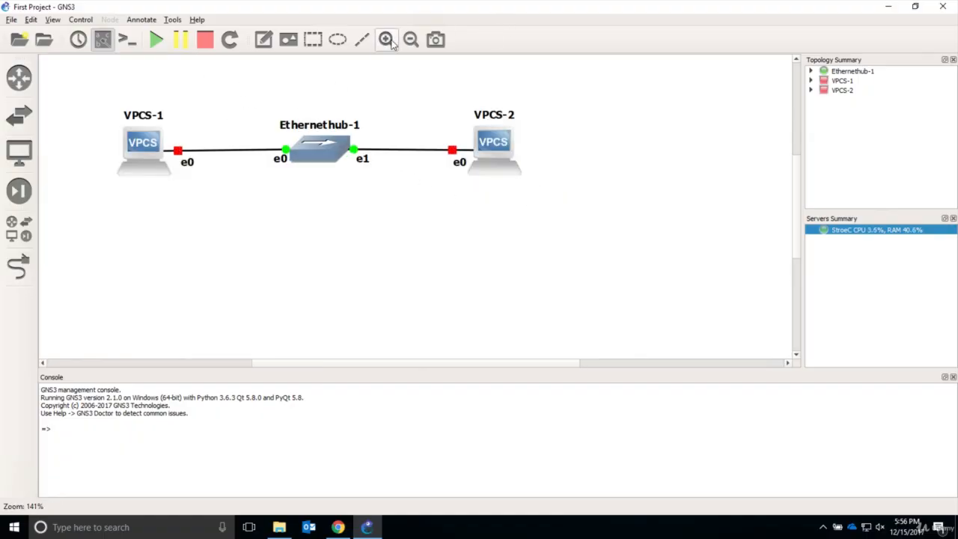
left_click(627, 360)
left_click_drag(614, 363, 376, 365)
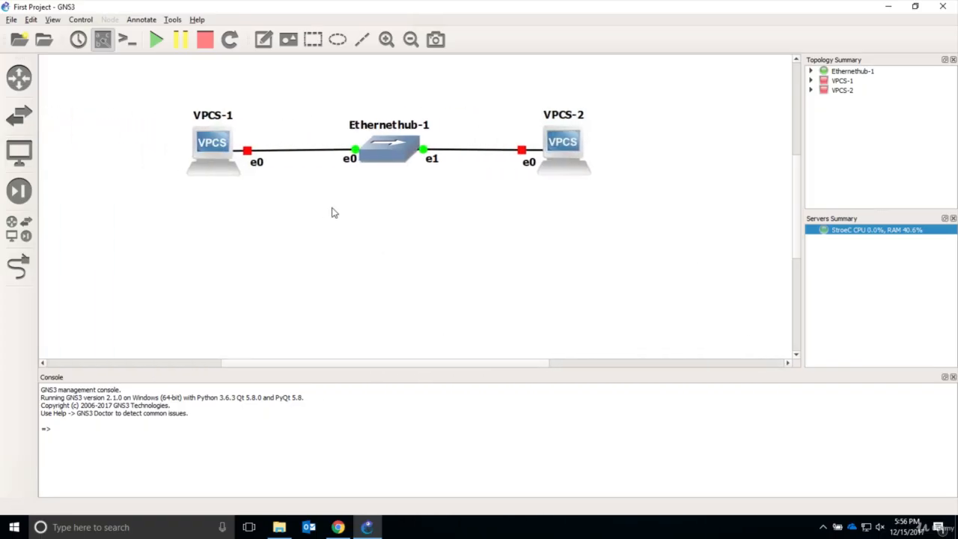
Start all nodes in the topology and open the consoles of VPCS-1 and VPCS-2.
left_click(156, 41)
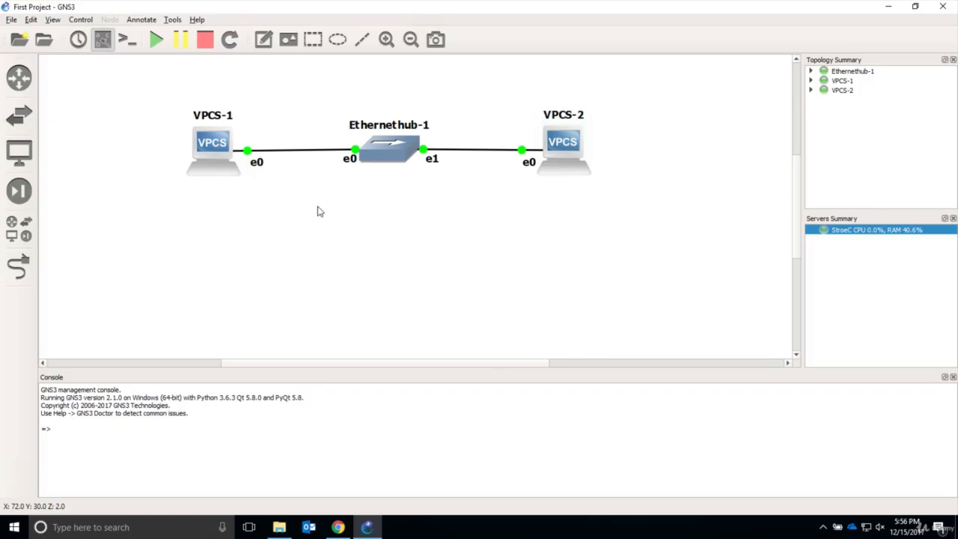
left_click(126, 41)
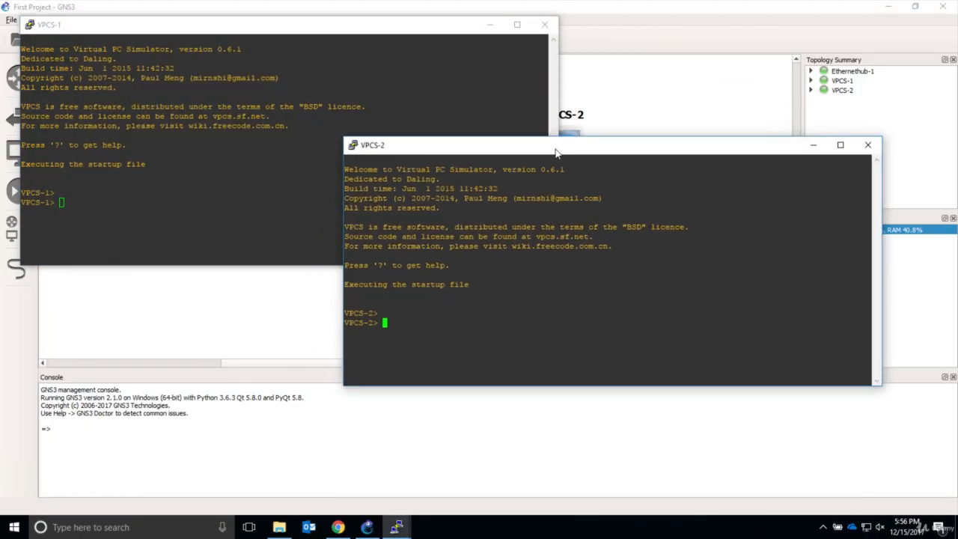
Narrow the VPCS-1 and VPCS-2 console windows and arrange them side by side below the topology nodes.
left_click_drag(556, 153, 574, 156)
left_click_drag(393, 31, 453, 179)
left_click_drag(636, 154, 499, 178)
left_click(605, 177)
left_click_drag(408, 176, 354, 174)
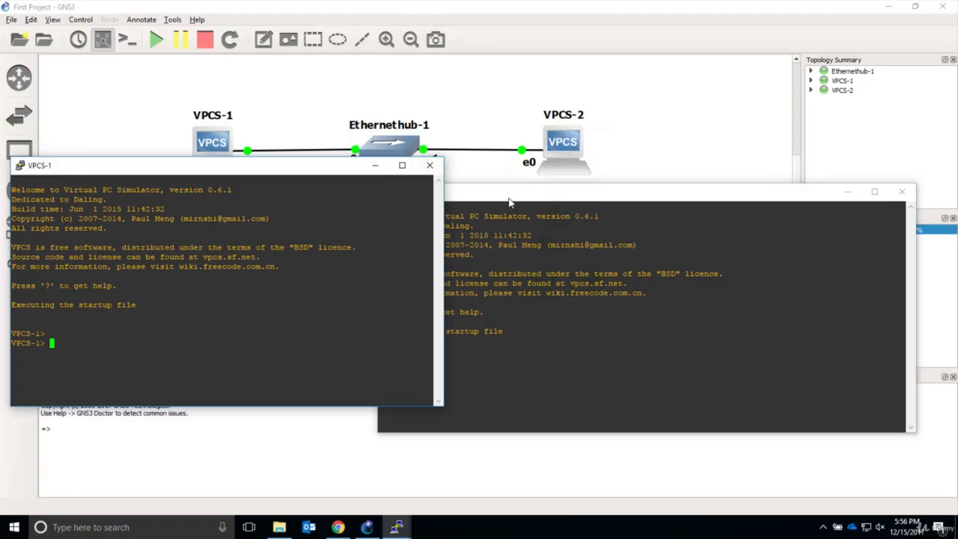
left_click_drag(508, 202, 531, 185)
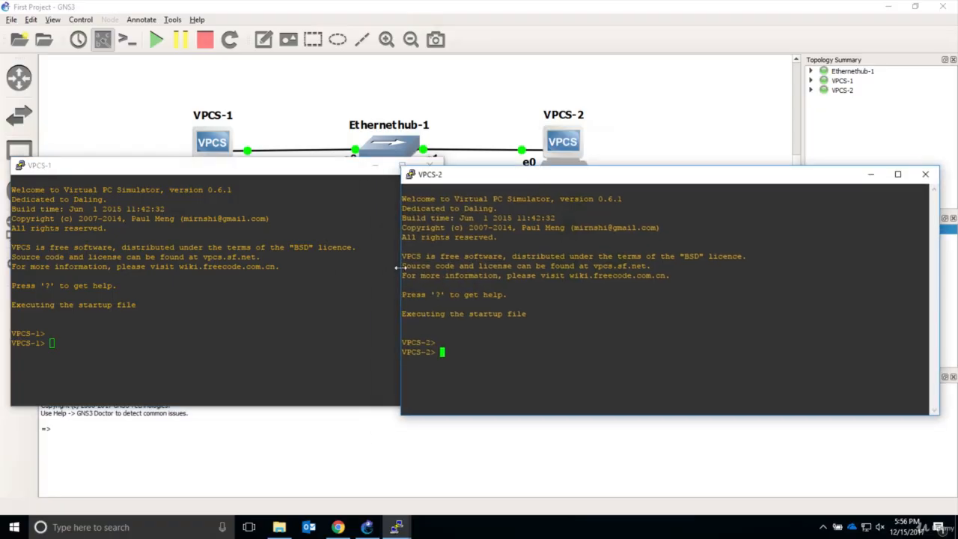
left_click_drag(401, 268, 469, 268)
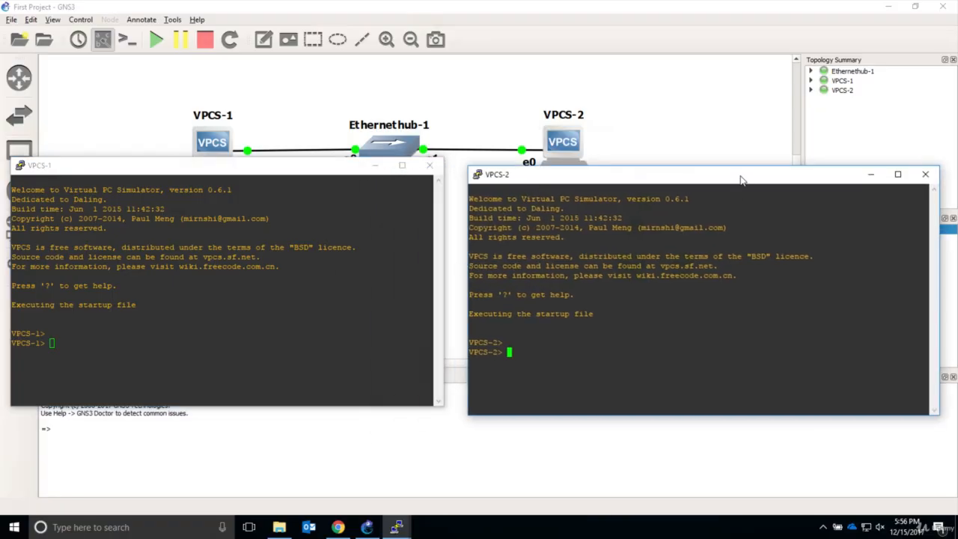
left_click_drag(741, 179, 751, 175)
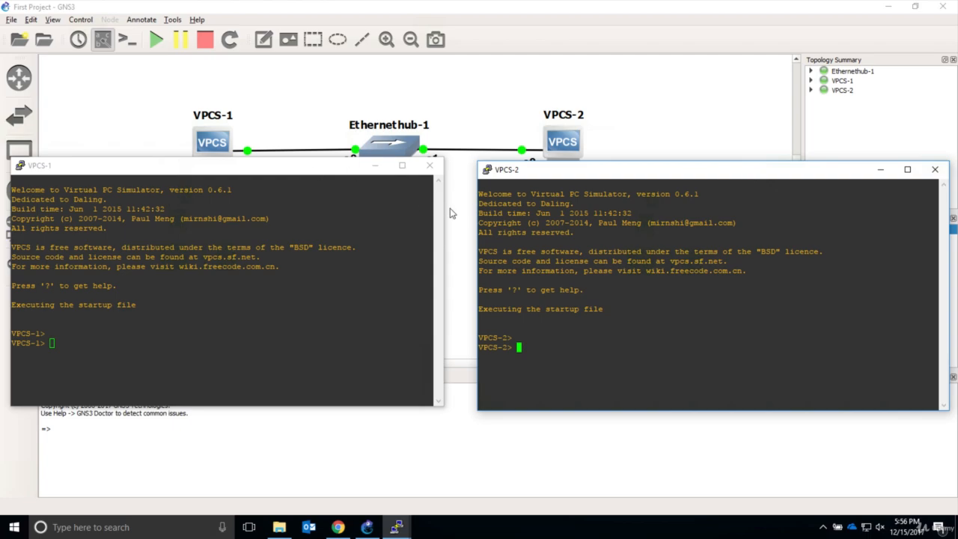
left_click_drag(584, 175, 587, 171)
Set the VPCS-1 console font to Courier New, size 16, and move its window higher on the screen.
right_click(279, 170)
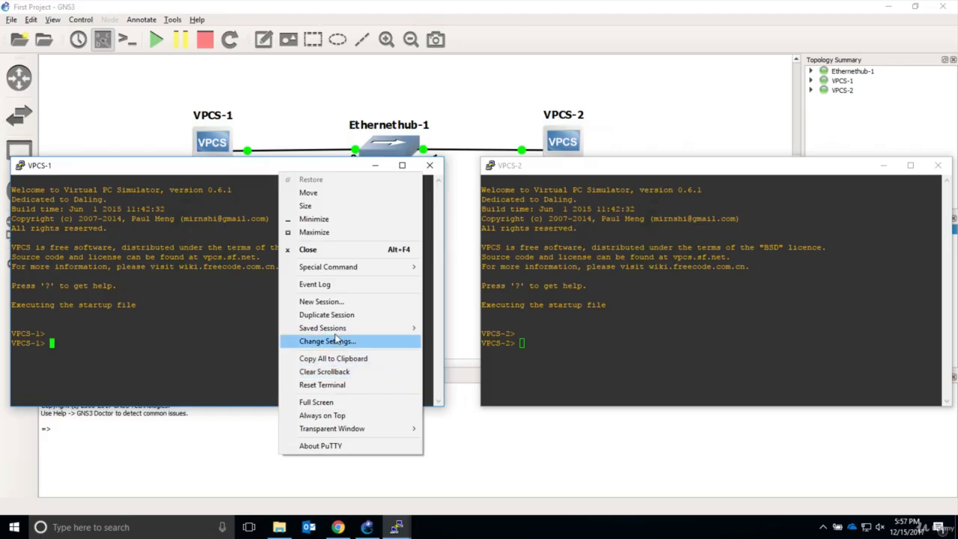
mouse_move(336, 332)
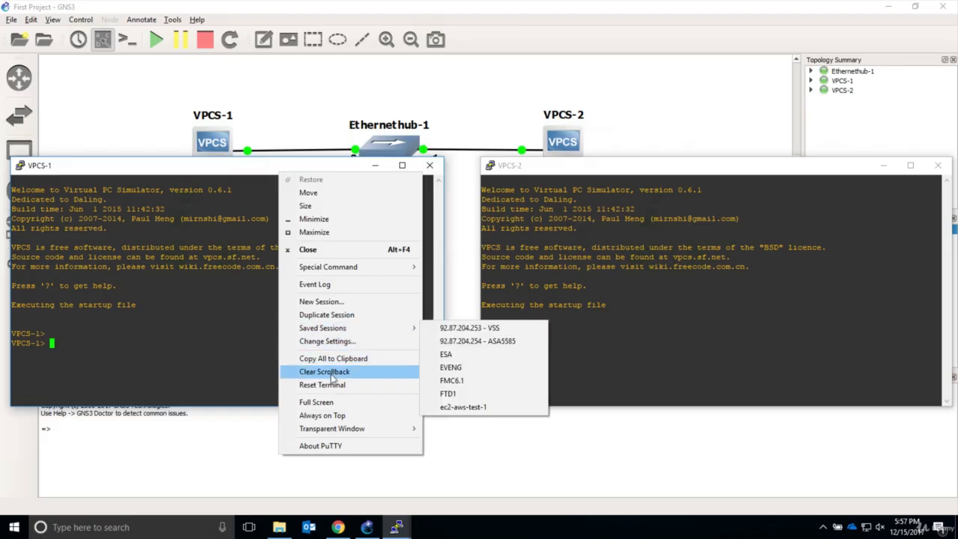
left_click(333, 341)
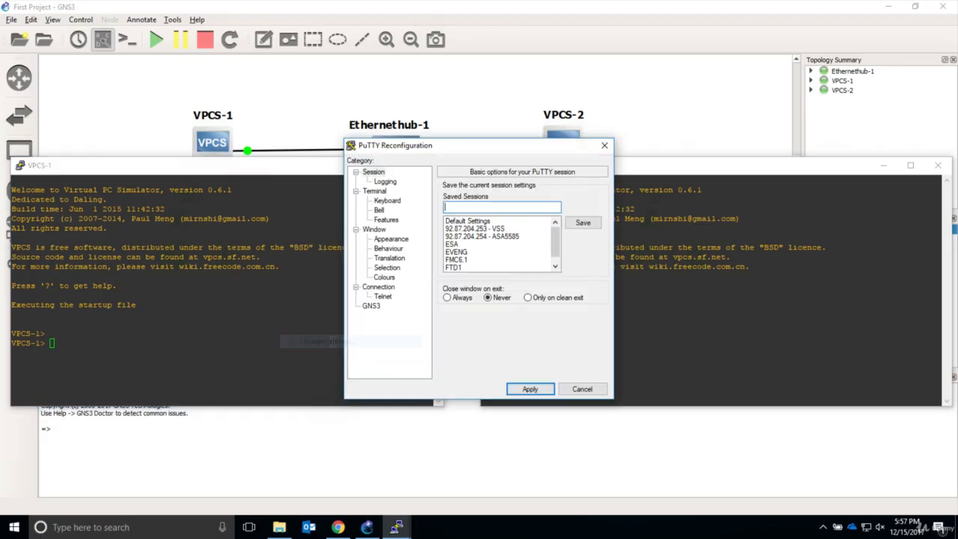
left_click(383, 231)
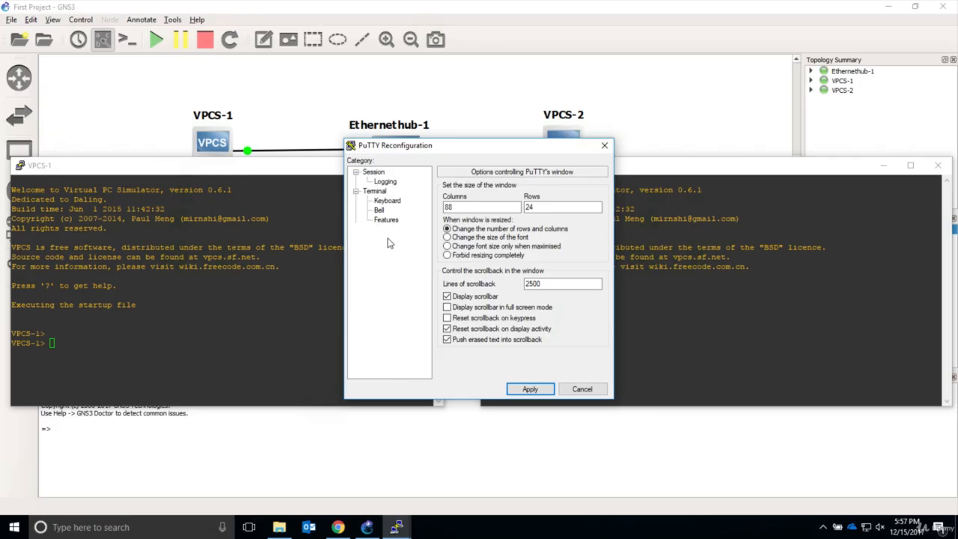
left_click(389, 239)
left_click(573, 257)
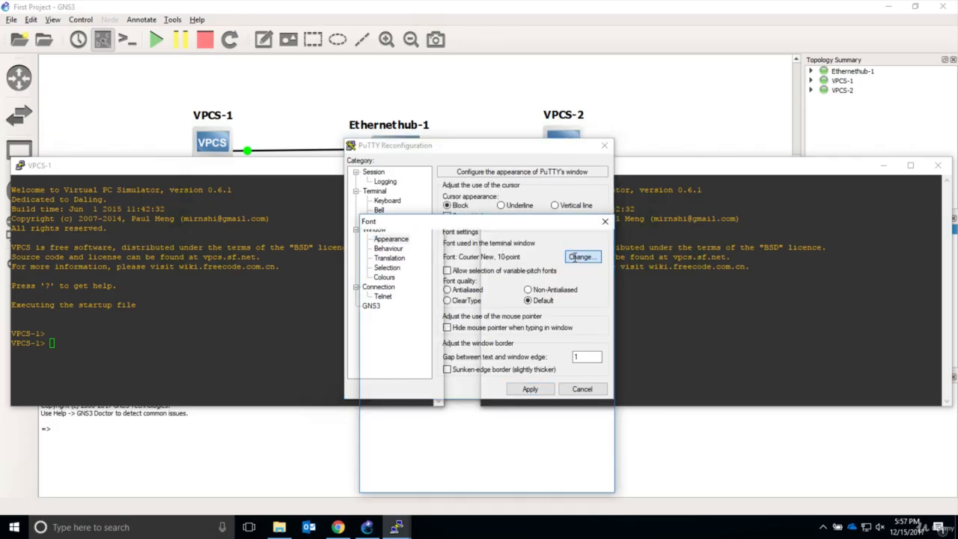
left_click(577, 293)
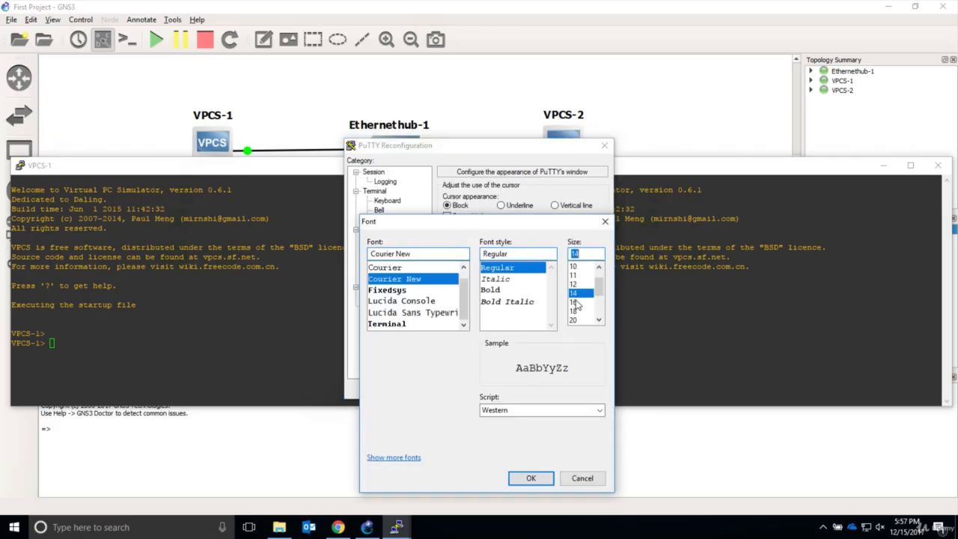
left_click(575, 303)
left_click(530, 478)
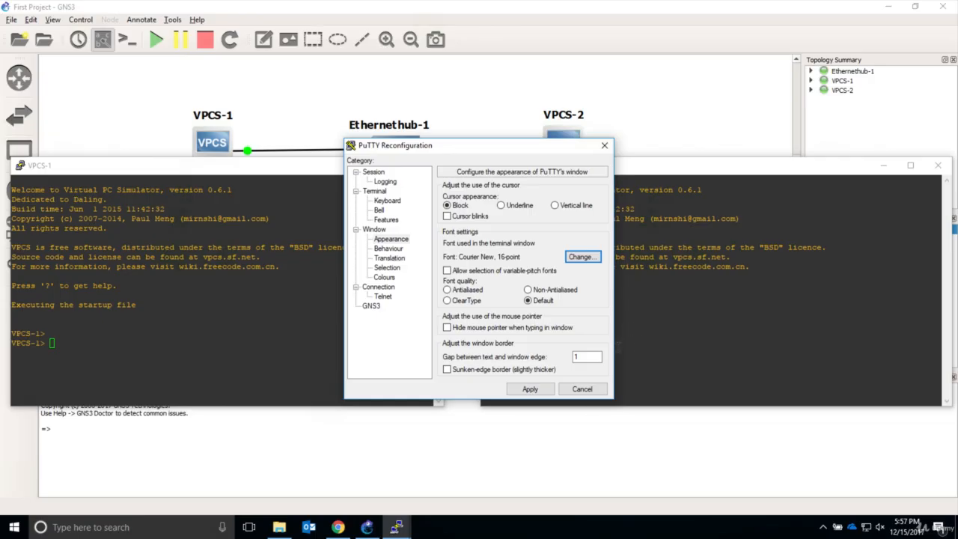
left_click(550, 389)
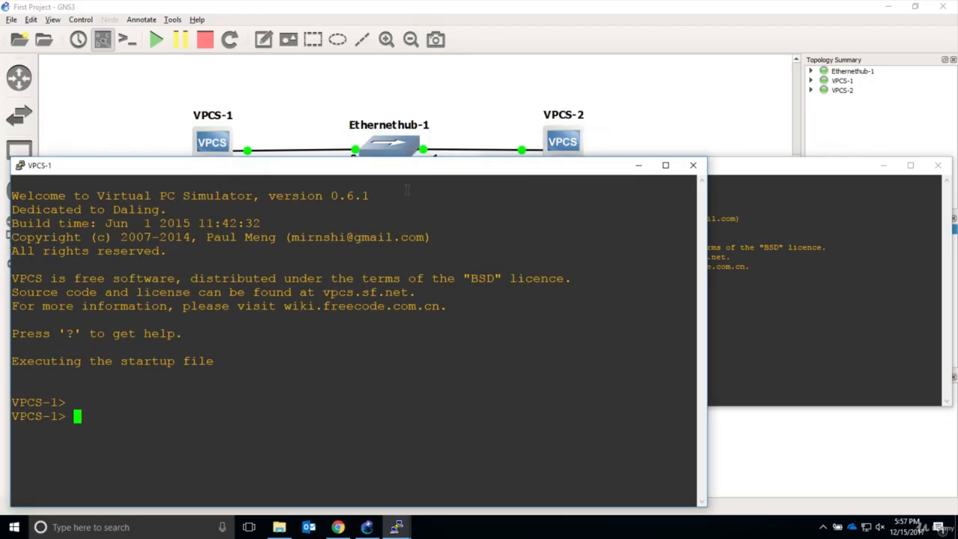
left_click_drag(411, 166, 411, 97)
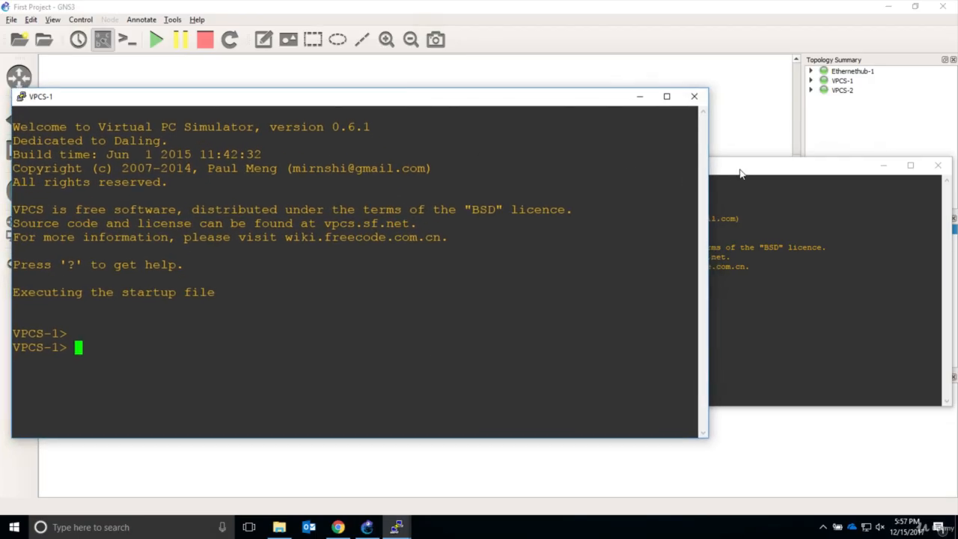
Move the VPCS-2 console window over toward VPCS-1 and set its font to Courier New, size 16.
left_click_drag(740, 173, 612, 155)
right_click(559, 148)
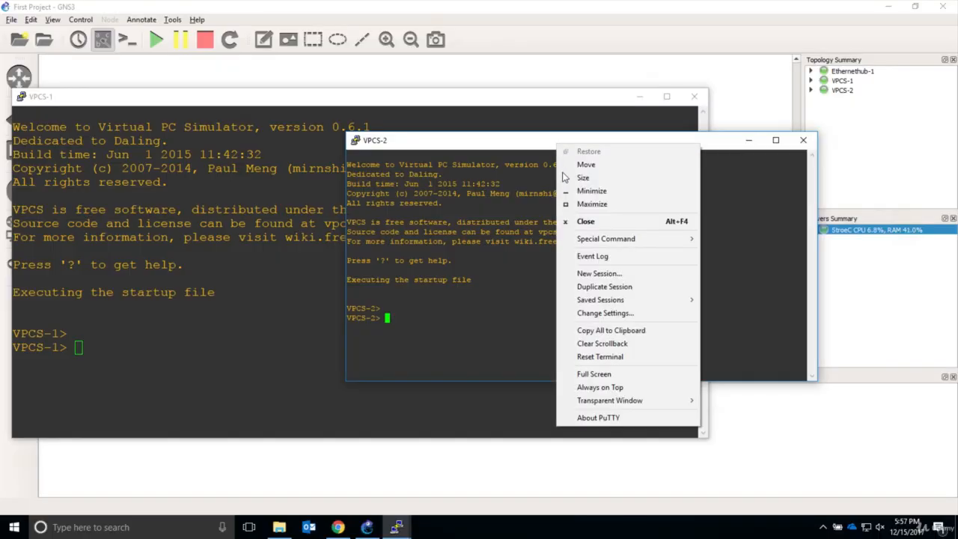
left_click(596, 313)
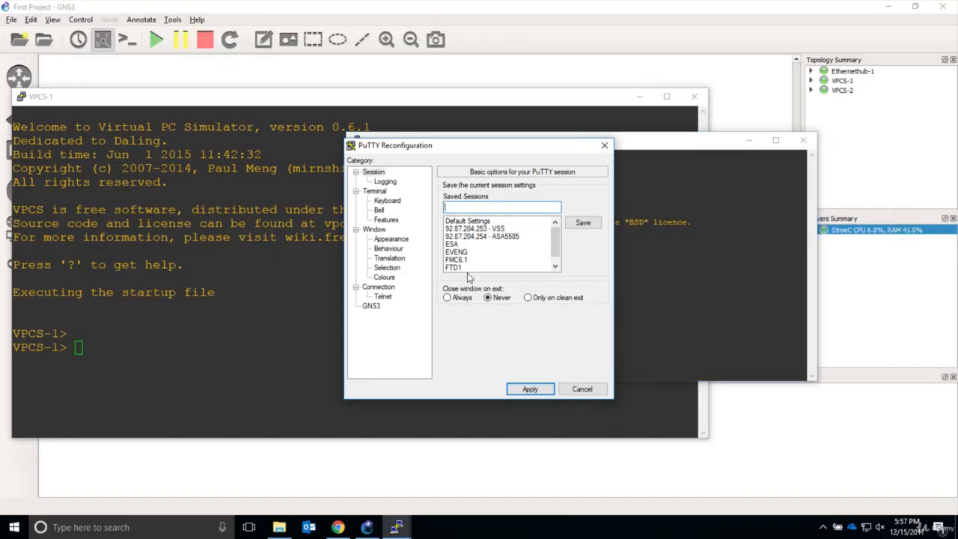
left_click(386, 239)
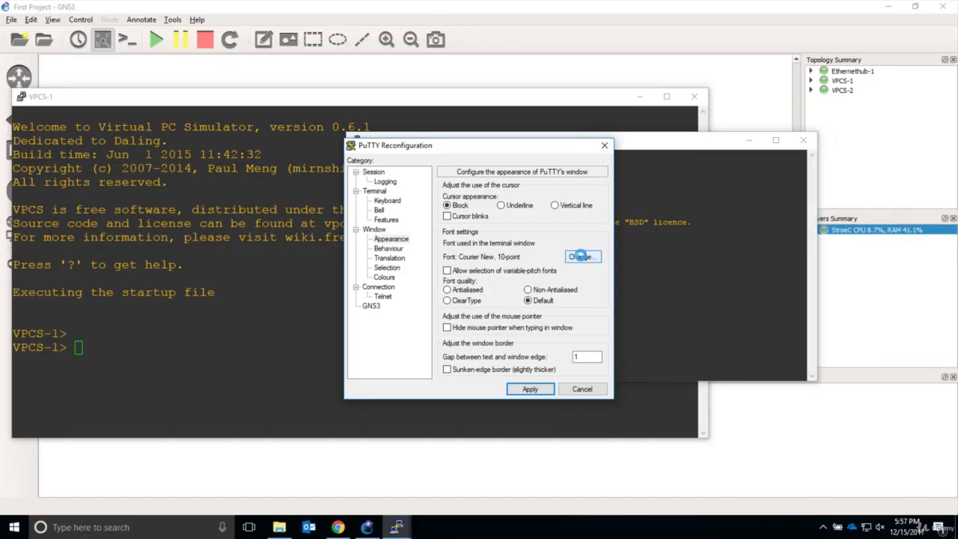
left_click(581, 256)
left_click(578, 302)
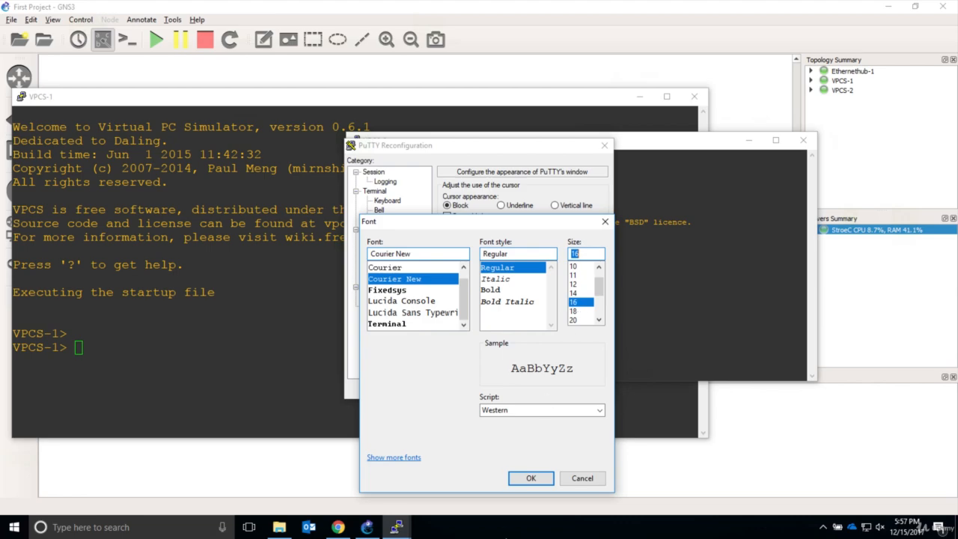
left_click(530, 477)
left_click(529, 389)
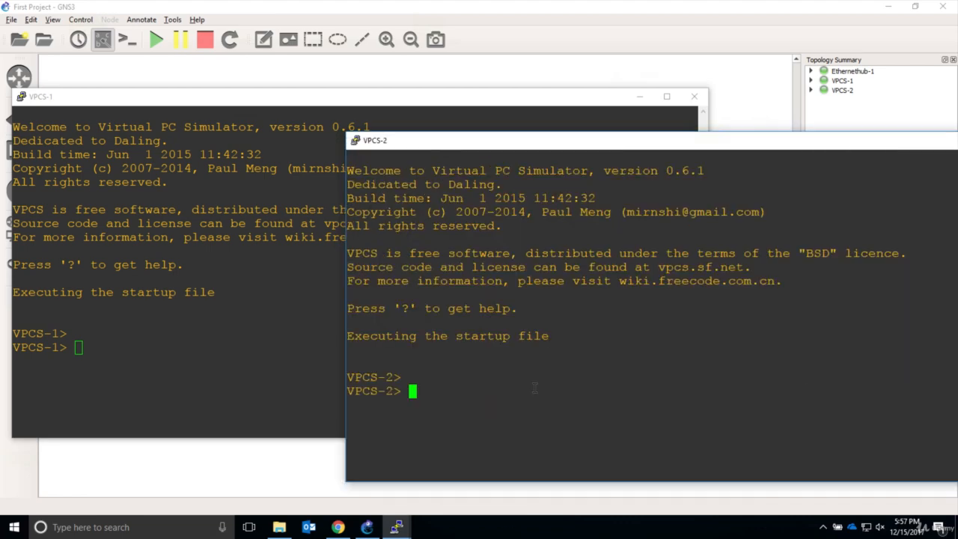
List the available commands in the VPCS-1 console with ? and look up the ip command in the help.
left_click(200, 307)
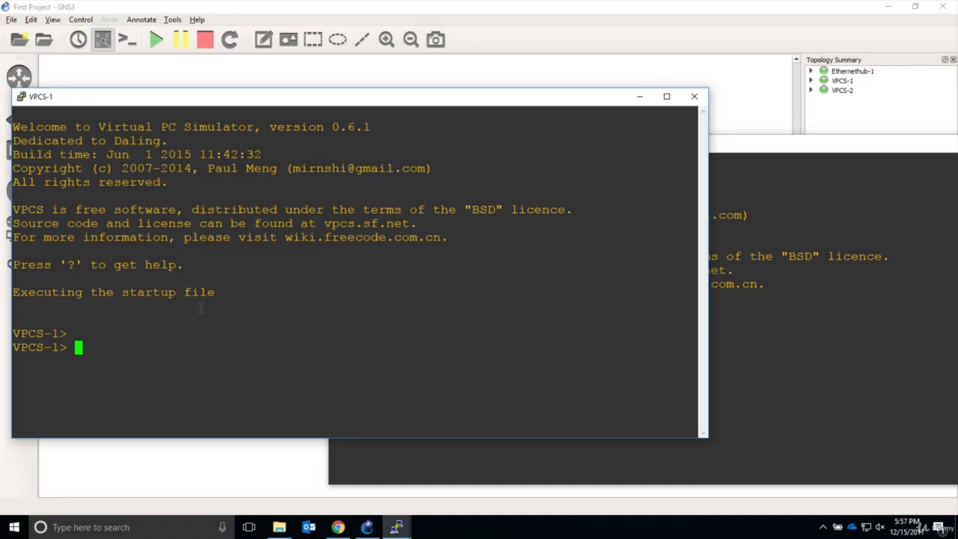
type("?")
key("Return")
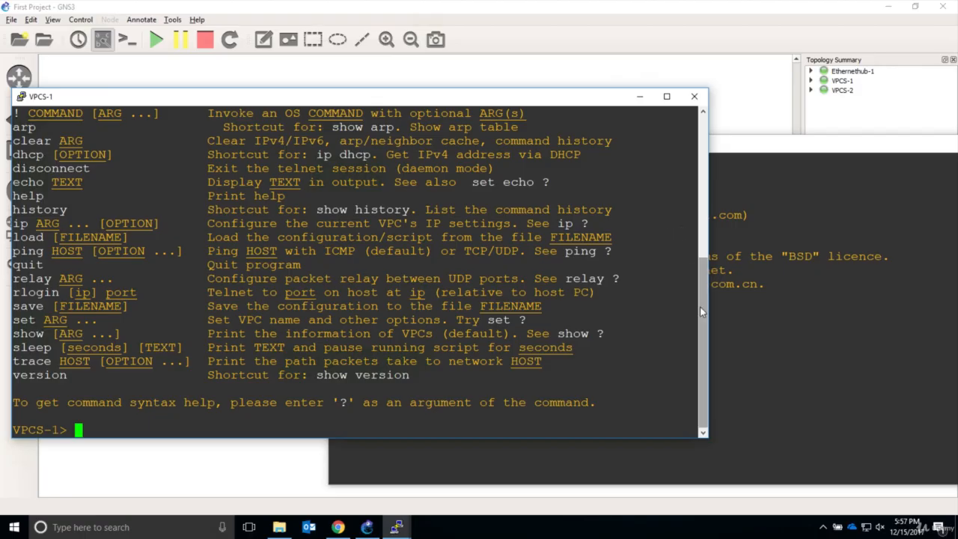
left_click_drag(700, 306, 703, 278)
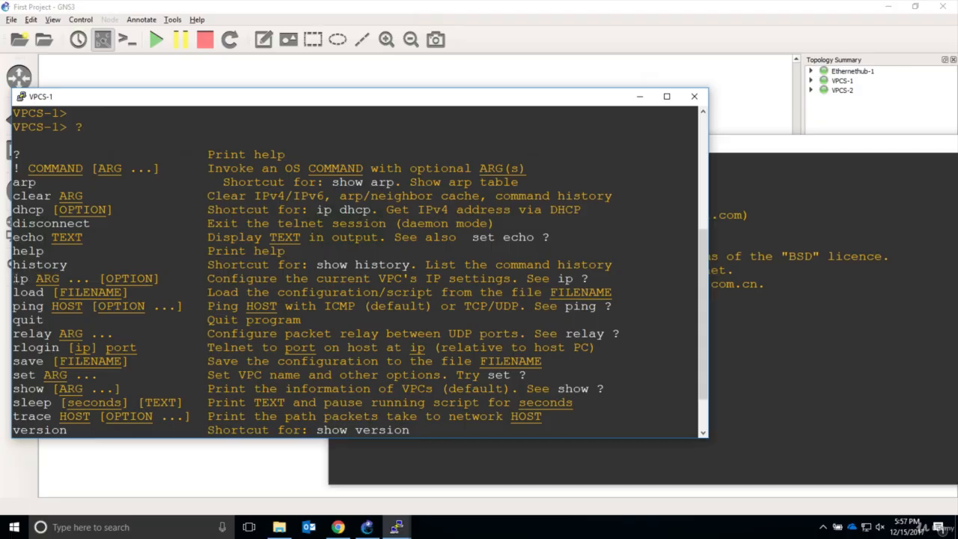
double_click(17, 278)
scroll(359, 273, "down", 2)
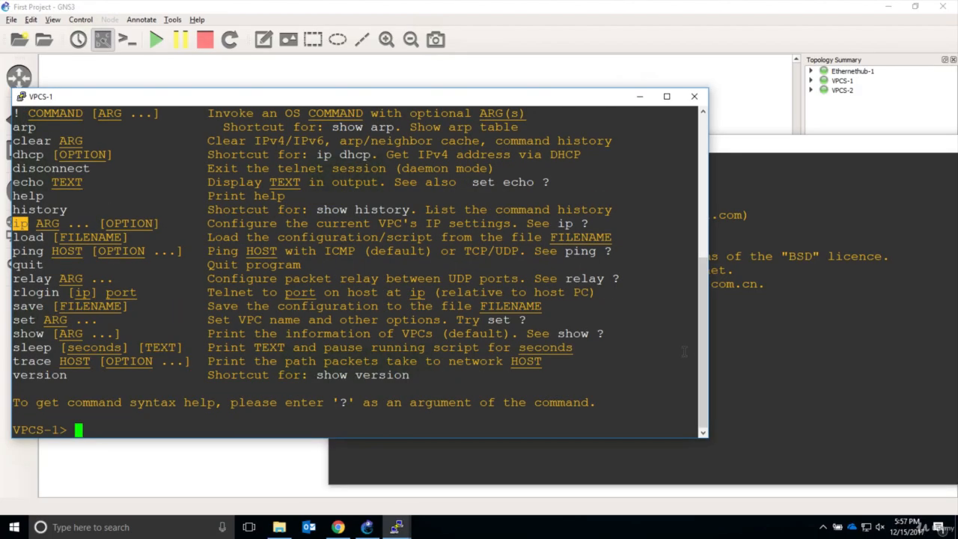
Display the syntax help with ip ? in the VPCS-1 console and examine the example for address, mask and gateway.
key("Return")
key("Return")
key("Return")
key("Return")
type("ip ")
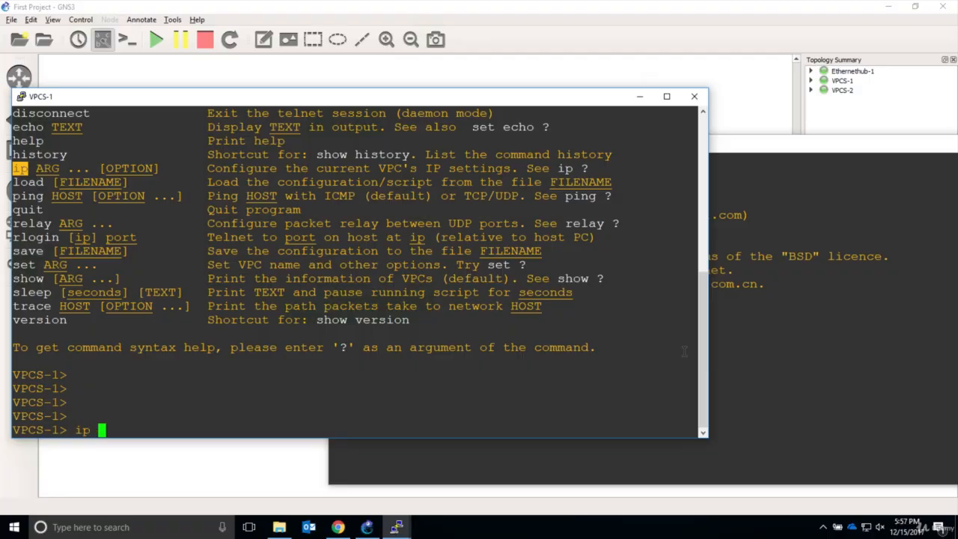
type("?")
key("Return")
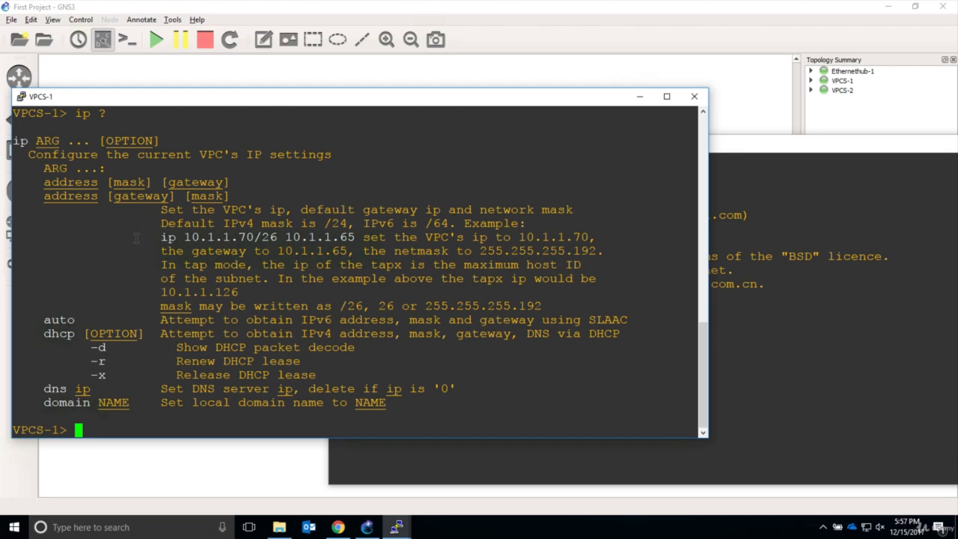
left_click_drag(155, 236, 273, 237)
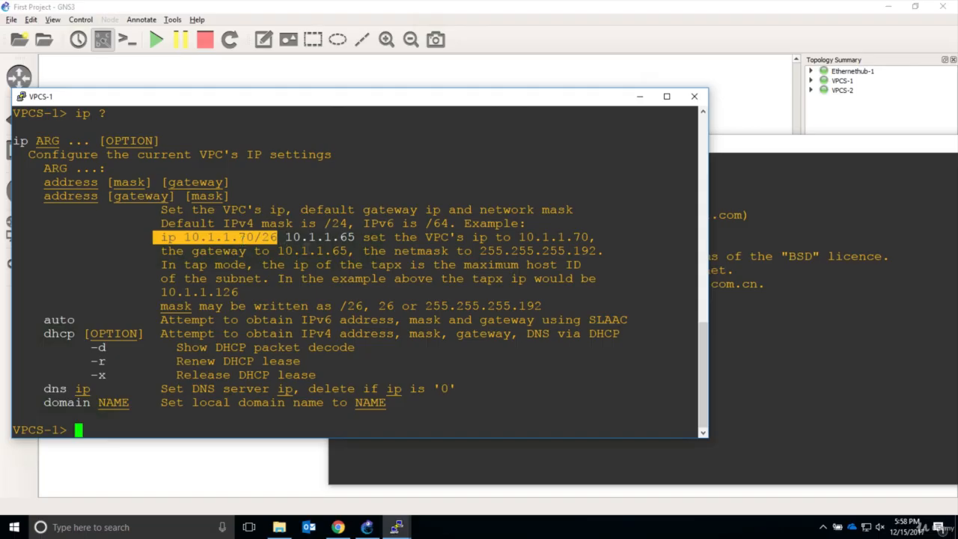
left_click(212, 237)
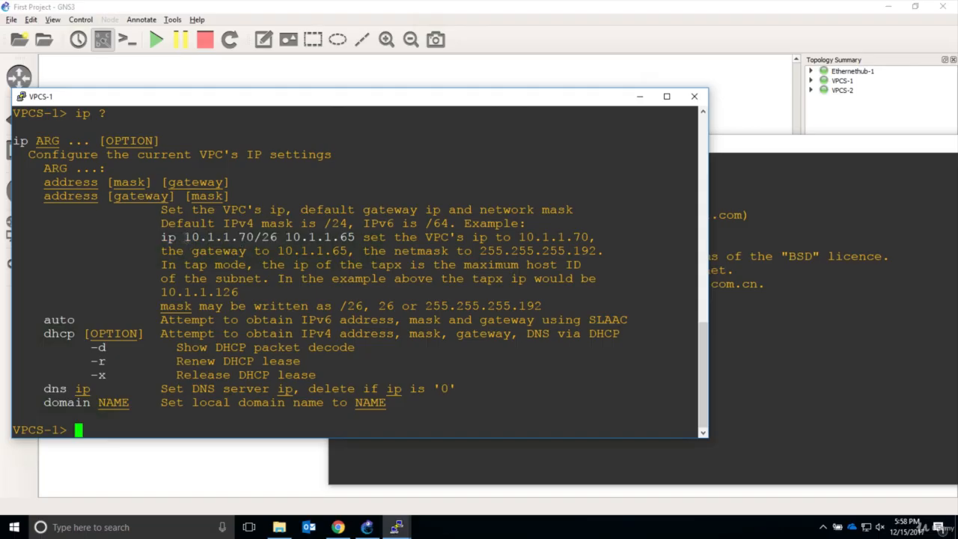
left_click_drag(176, 237, 355, 237)
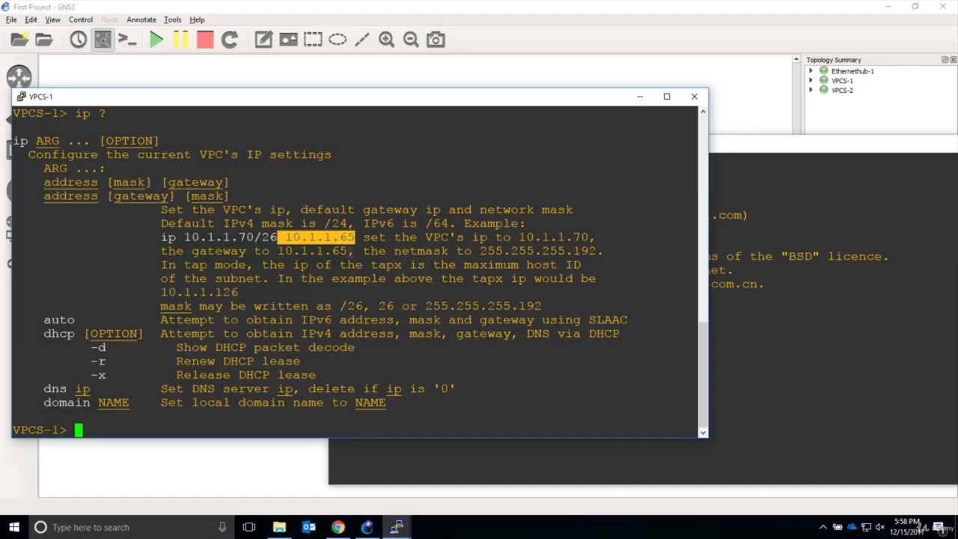
left_click_drag(350, 252, 284, 252)
left_click(297, 358)
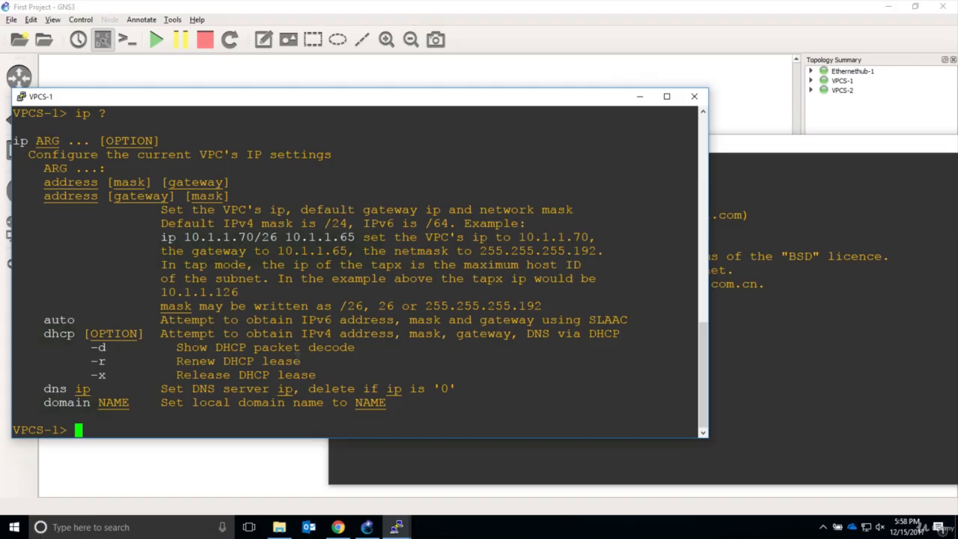
Assign the address 10.0.0.1/24 to VPCS-1 with the ip command.
key("Return")
key("Return")
key("Return")
type("ip")
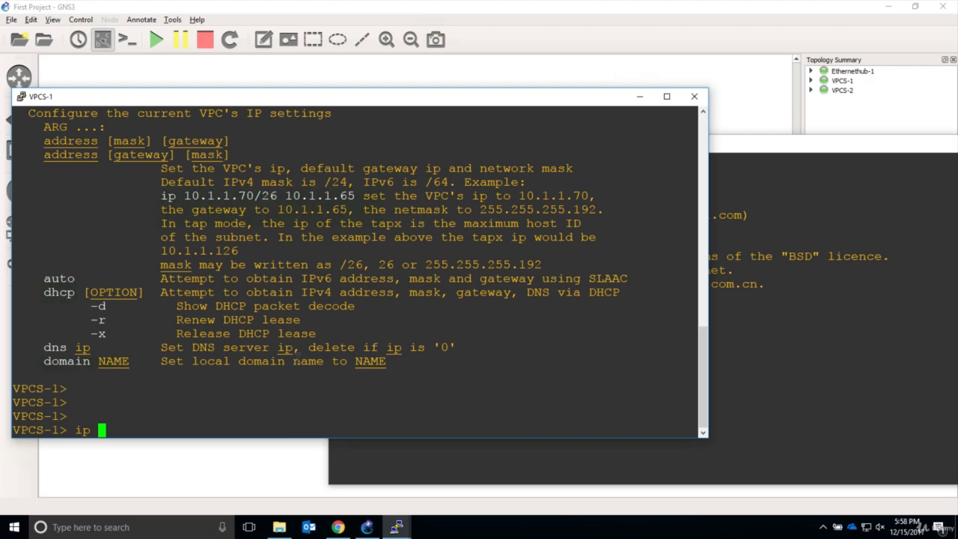
type("\\1")
key("BackSpace")
key("BackSpace")
type("10.0.0.1/24")
key("Return")
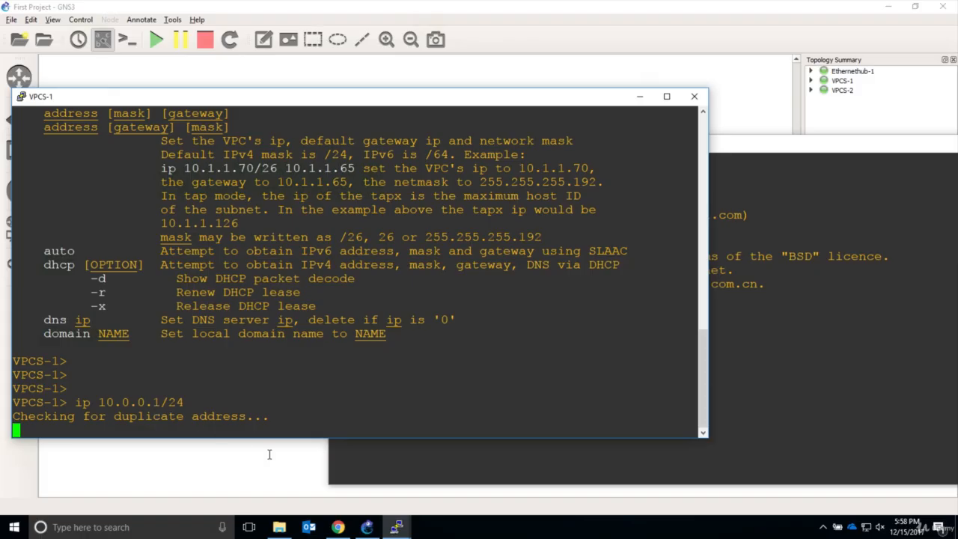
Assign the address 10.0.0.2/24 to VPCS-2 with the ip command in its console.
left_click(403, 444)
type("ip ")
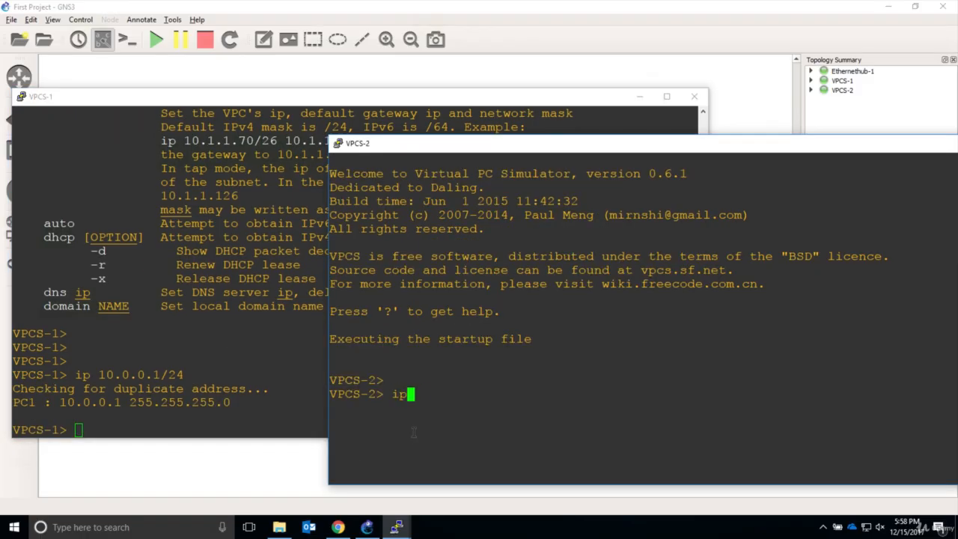
type("10.0.0.2/24")
key("Return")
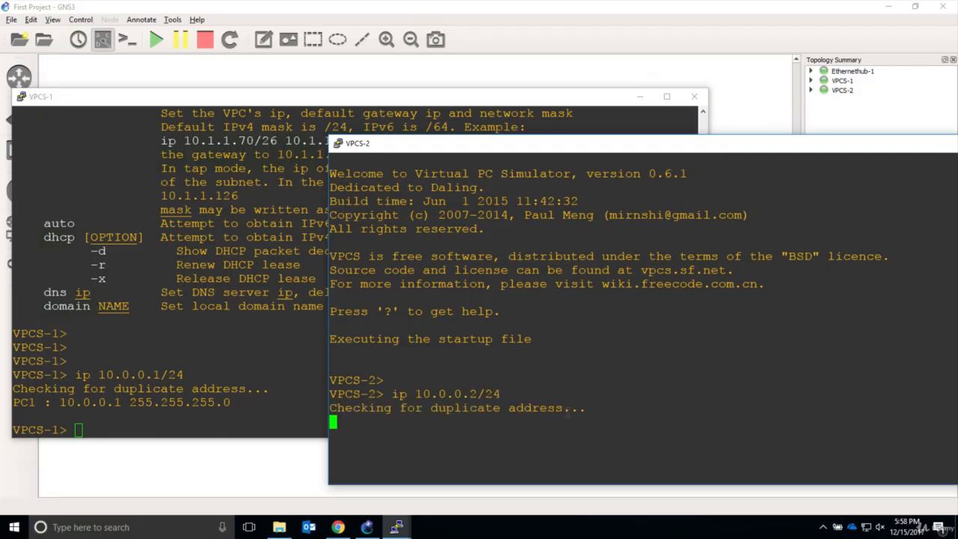
key("Return")
key("Return")
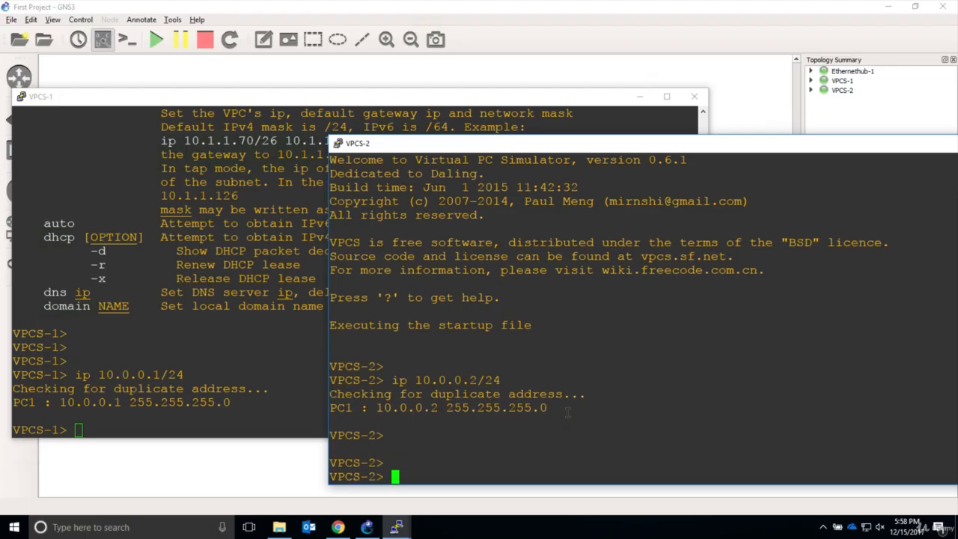
From the VPCS-2 console, ping its own address 10.0.0.2 and the other host at 10.0.0.1.
type("ping 10.0.0.2")
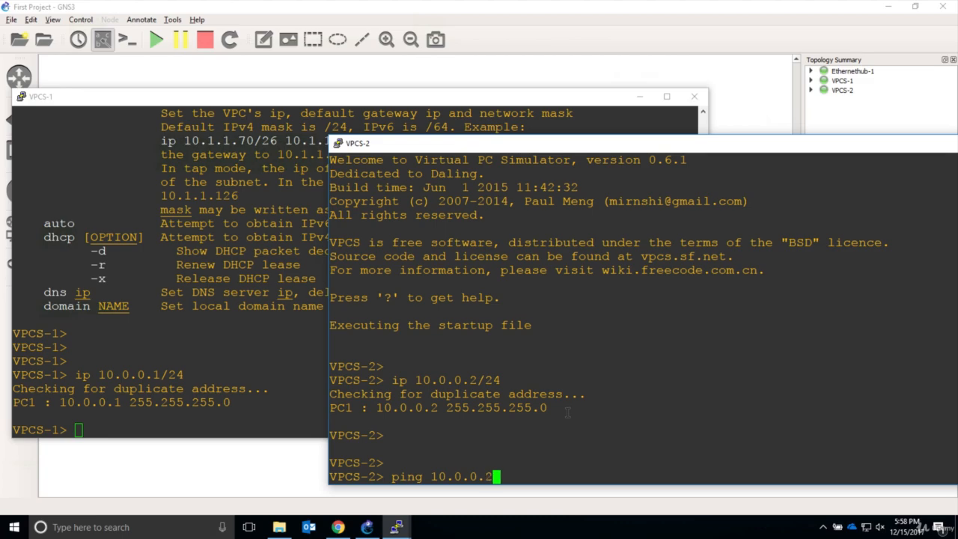
key("Return")
key("Up")
key("BackSpace")
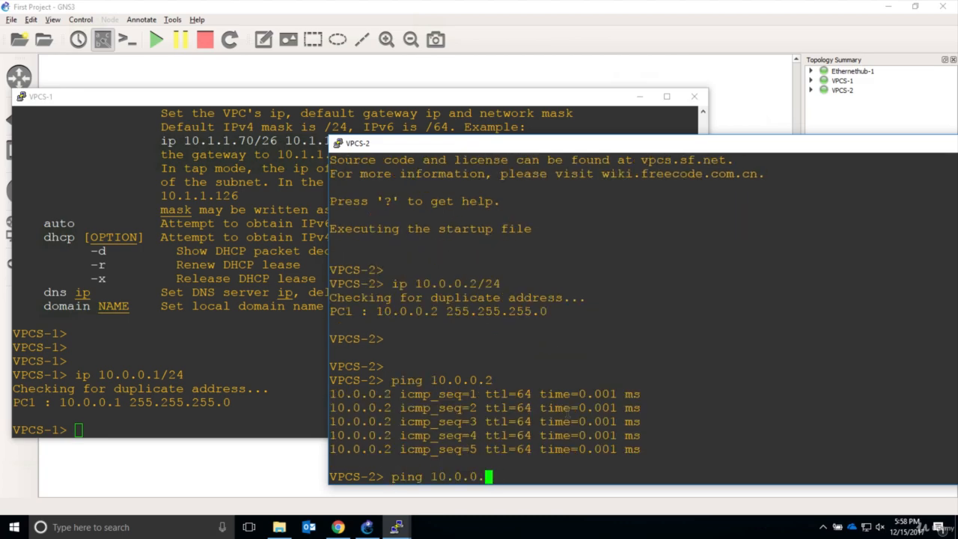
type("1")
key("Return")
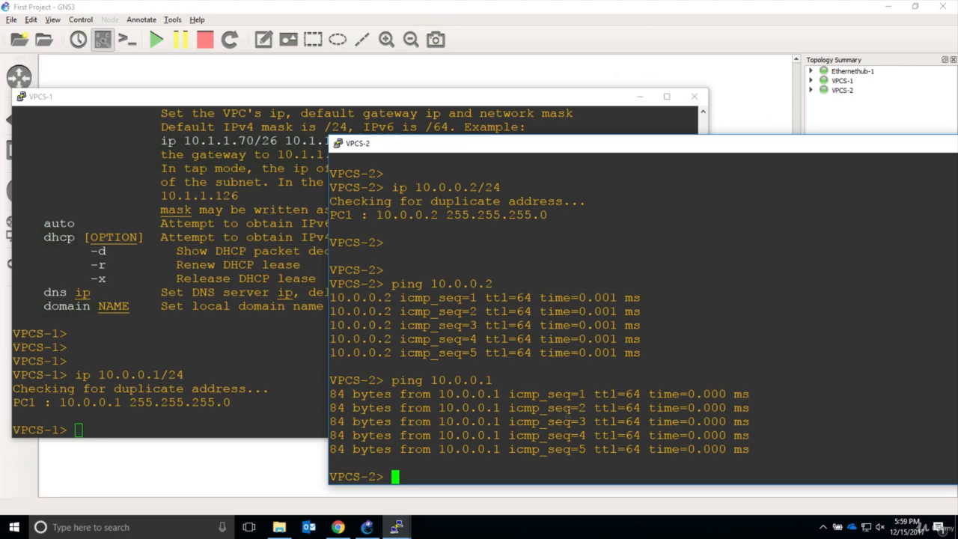
Look up the save command in the VPCS-2 console help and save that host's configuration as vpcs-2.
type("?")
key("Return")
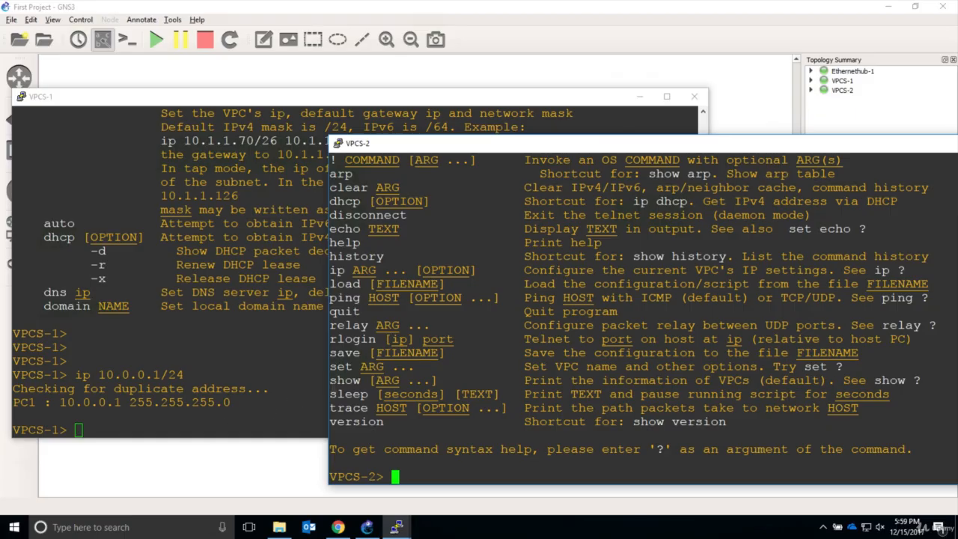
double_click(345, 353)
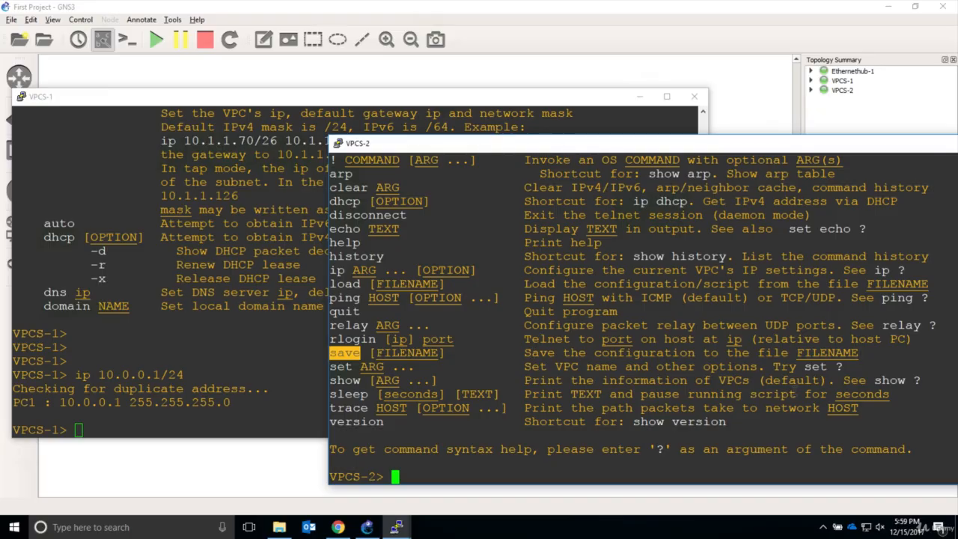
type("save vpcs")
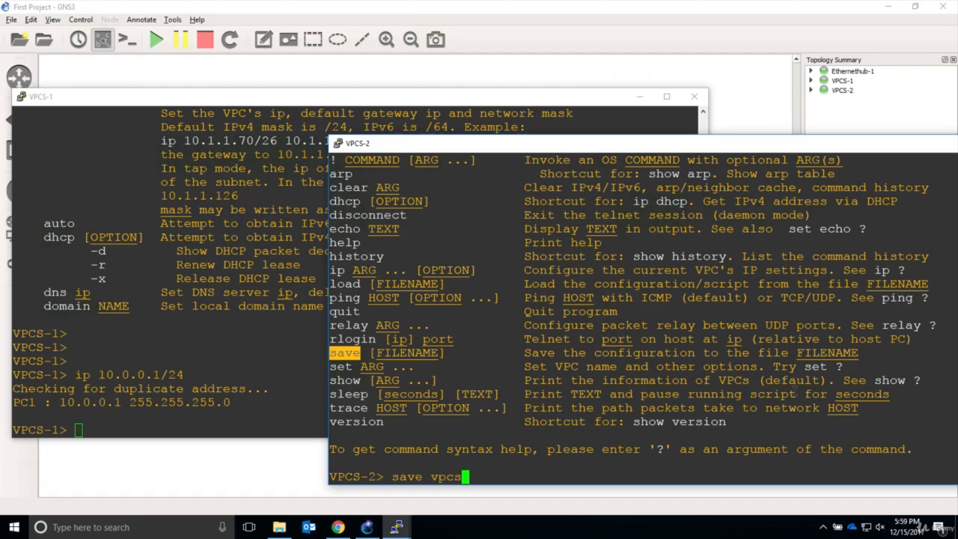
type("-2")
key("Return")
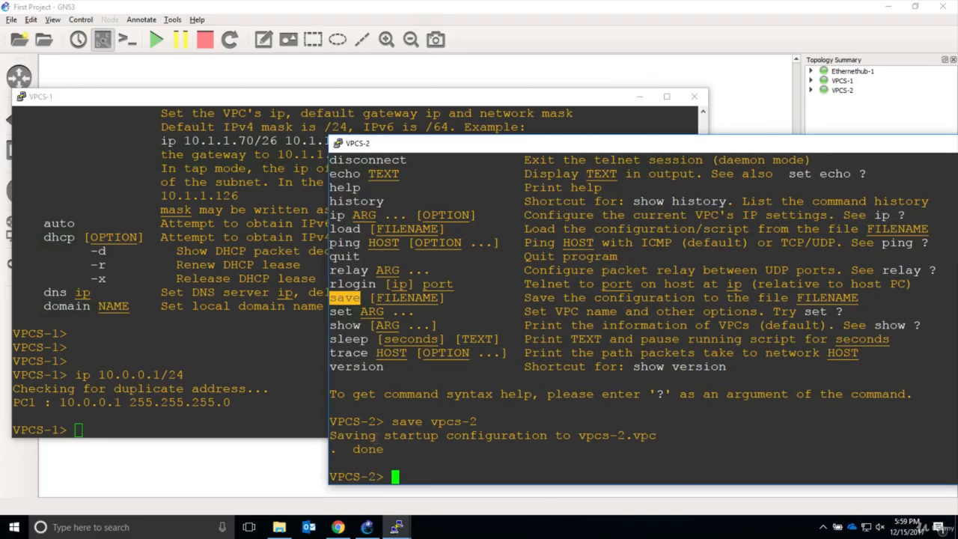
left_click_drag(578, 432, 951, 434)
Save the configuration of VPCS-1 as vpcs-1 from its own console.
left_click(277, 414)
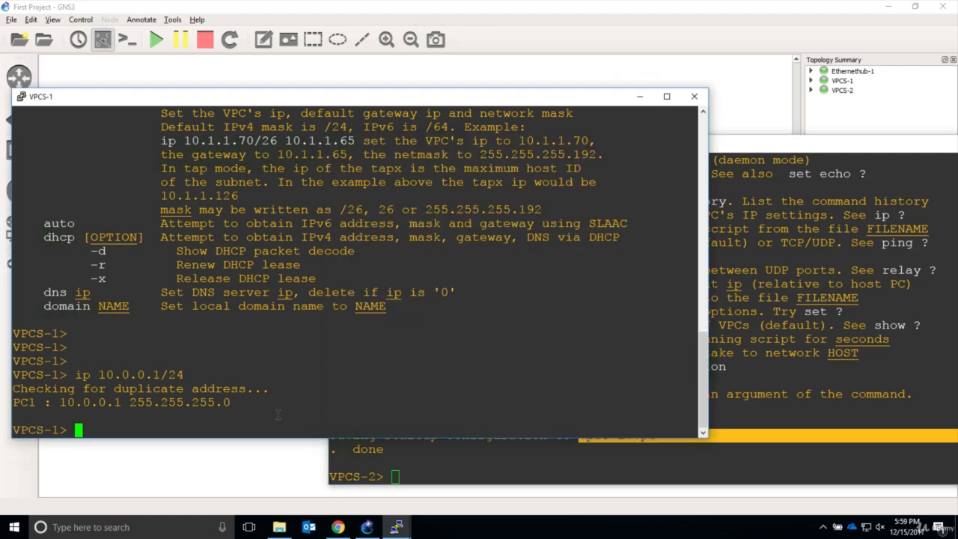
type("save vpcs-1")
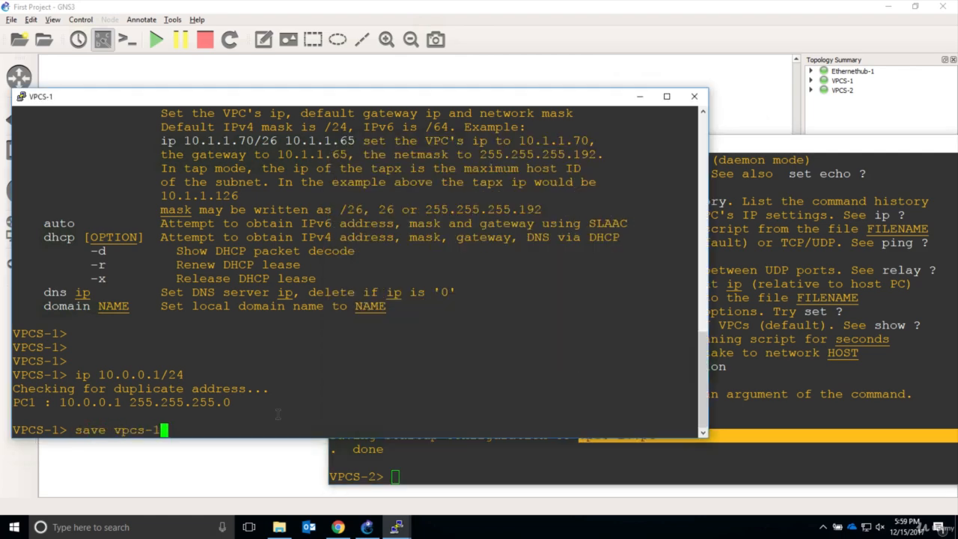
key("Return")
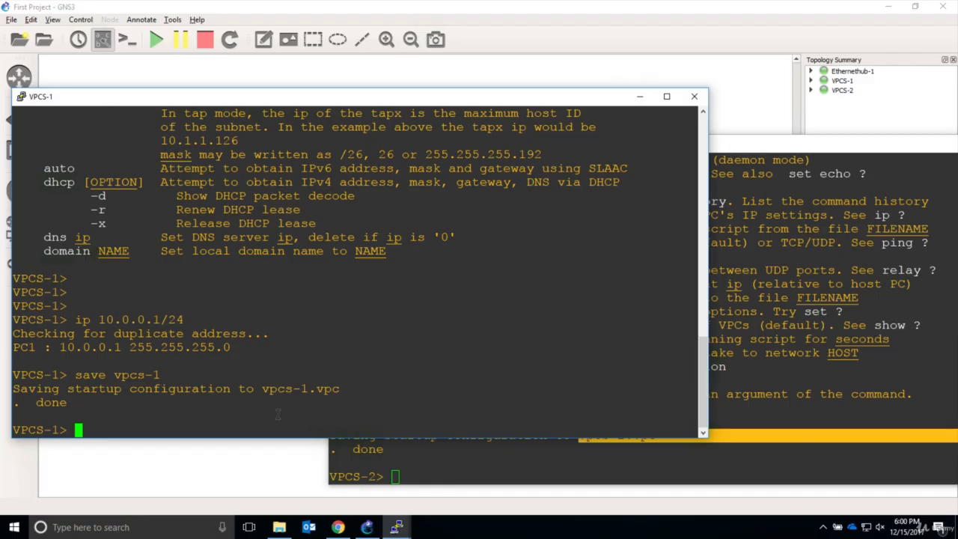
Close the VPCS-1 and VPCS-2 console windows to return to the topology.
left_click(693, 98)
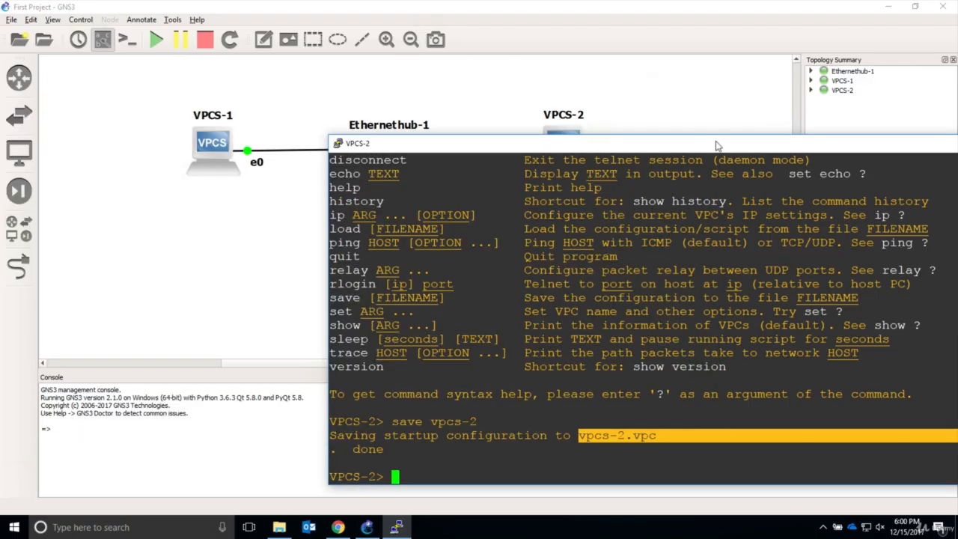
left_click_drag(717, 145, 478, 98)
left_click(835, 101)
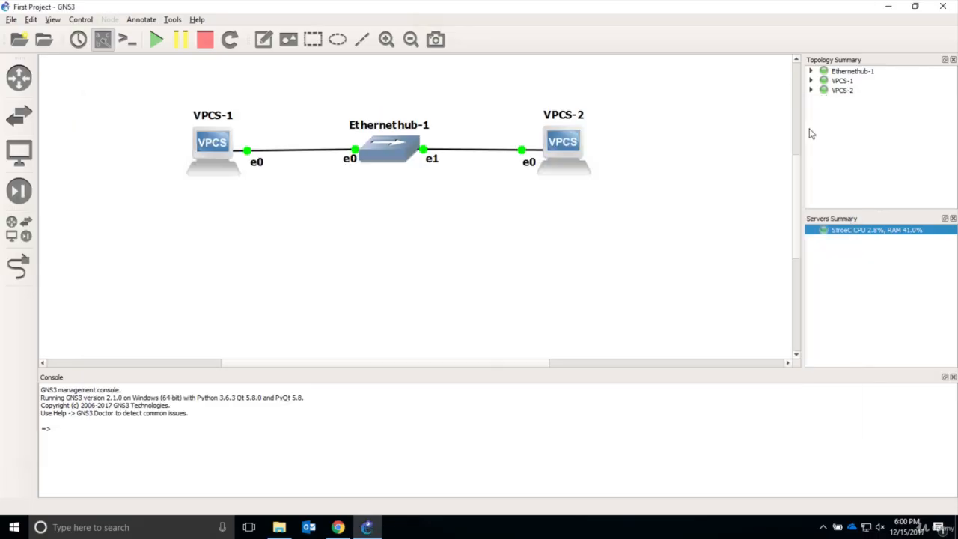
Try to save the open project under its existing name First Project in its current folder.
left_click(11, 20)
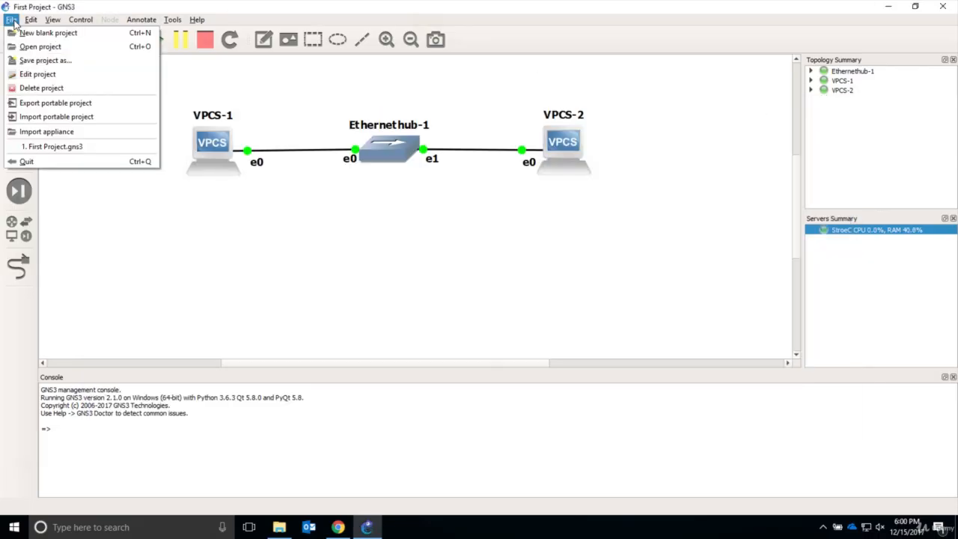
left_click(44, 62)
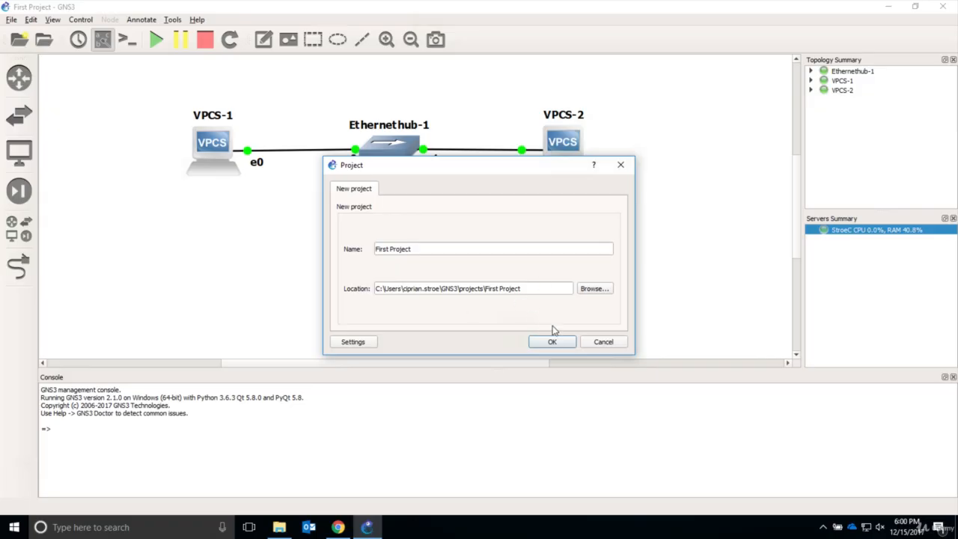
left_click(551, 341)
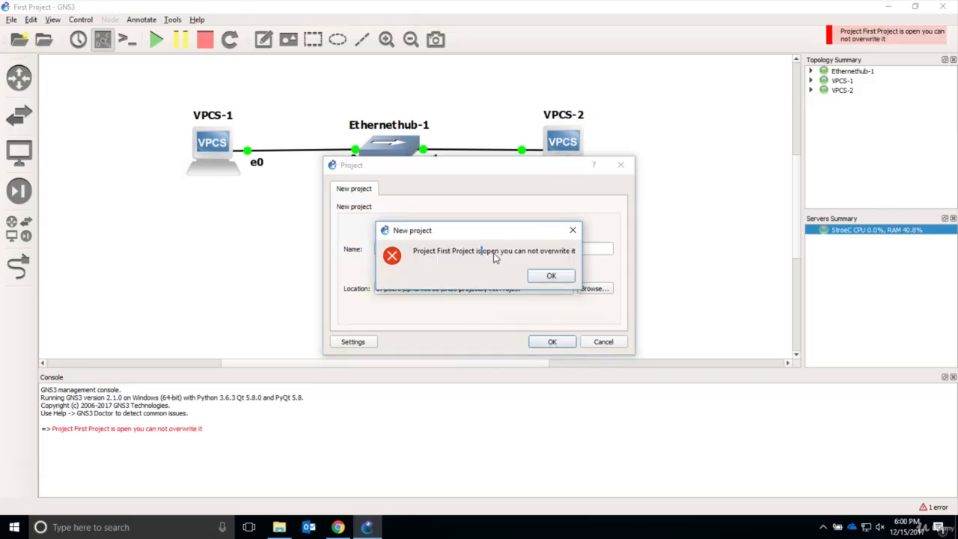
left_click_drag(494, 258, 573, 251)
left_click(552, 275)
left_click(603, 342)
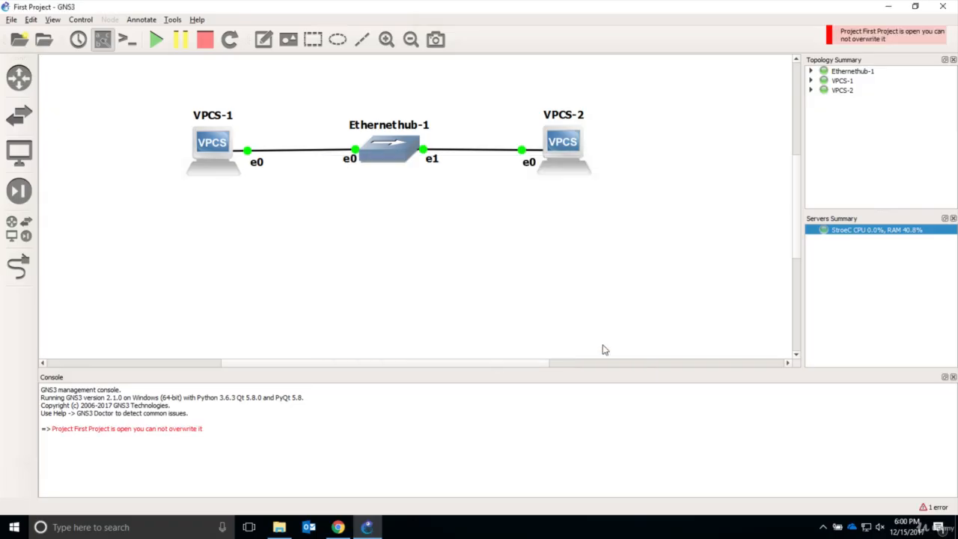
Quit GNS3, relaunch it from the desktop and dismiss the Setup Wizard.
left_click(943, 7)
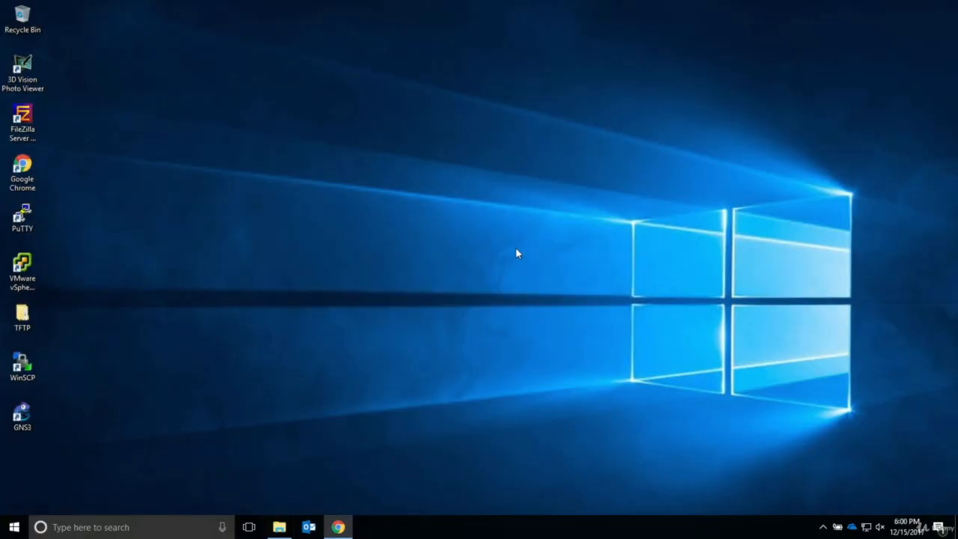
right_click(351, 181)
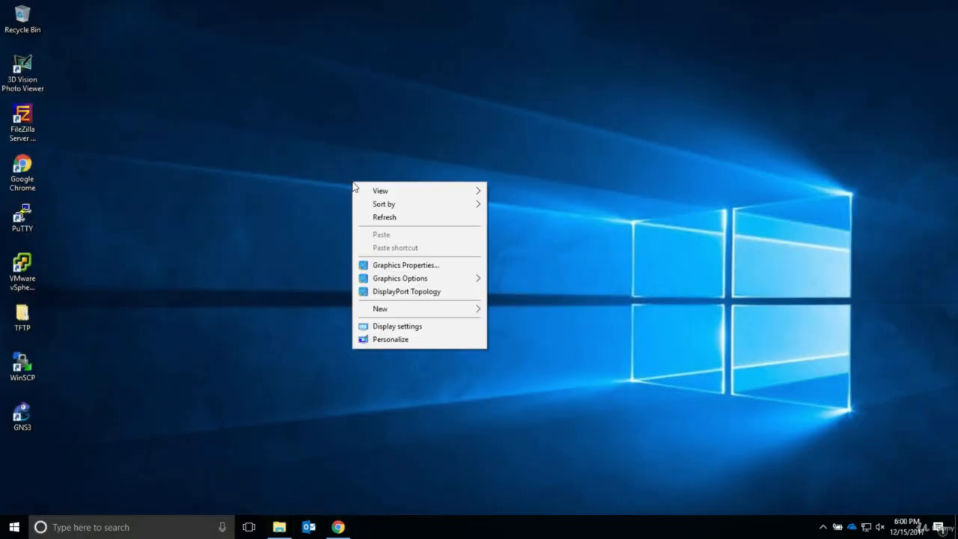
left_click(380, 214)
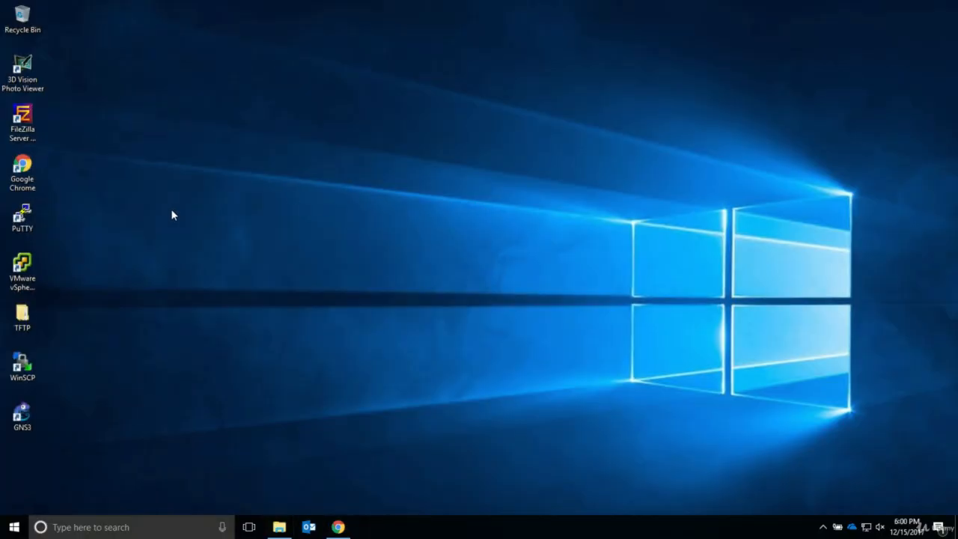
double_click(21, 413)
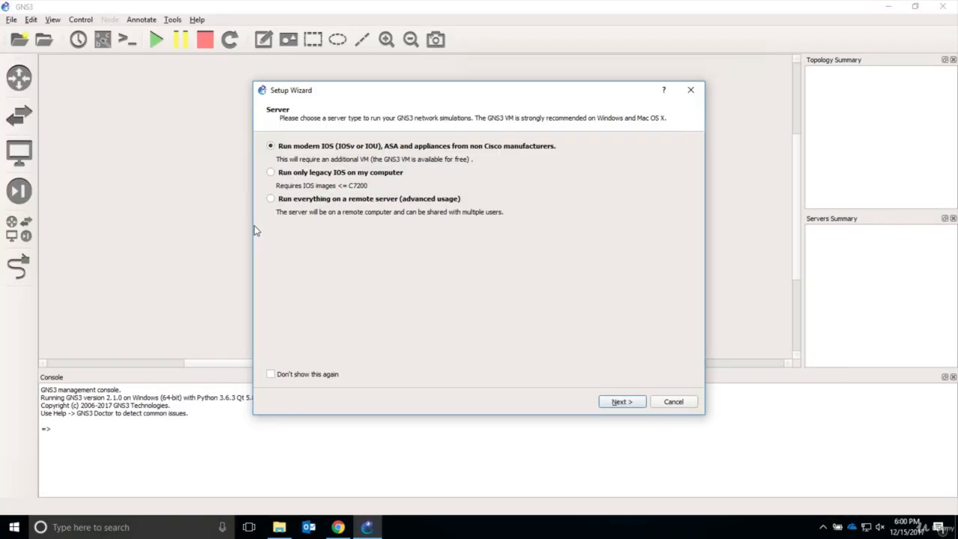
left_click(672, 401)
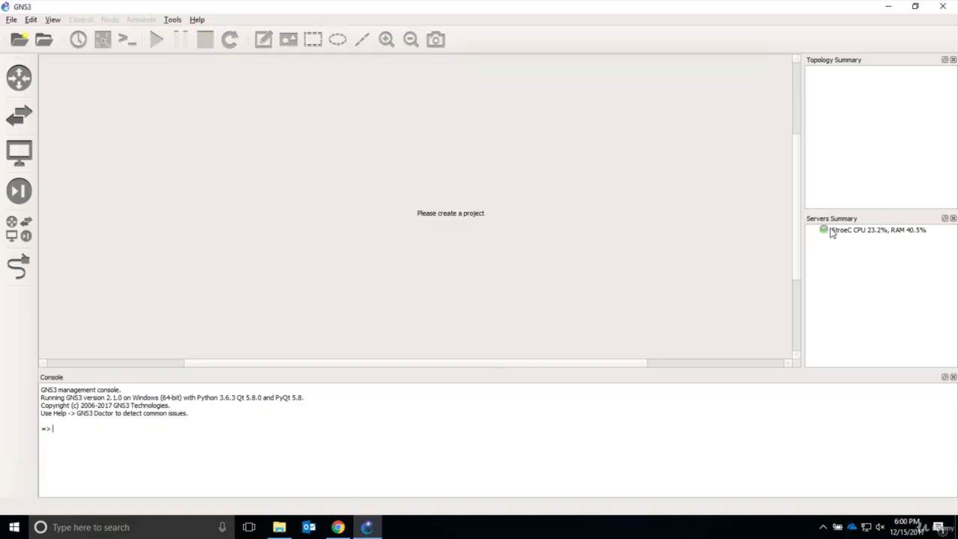
Open the saved First Project file from the First Project folder.
left_click(46, 42)
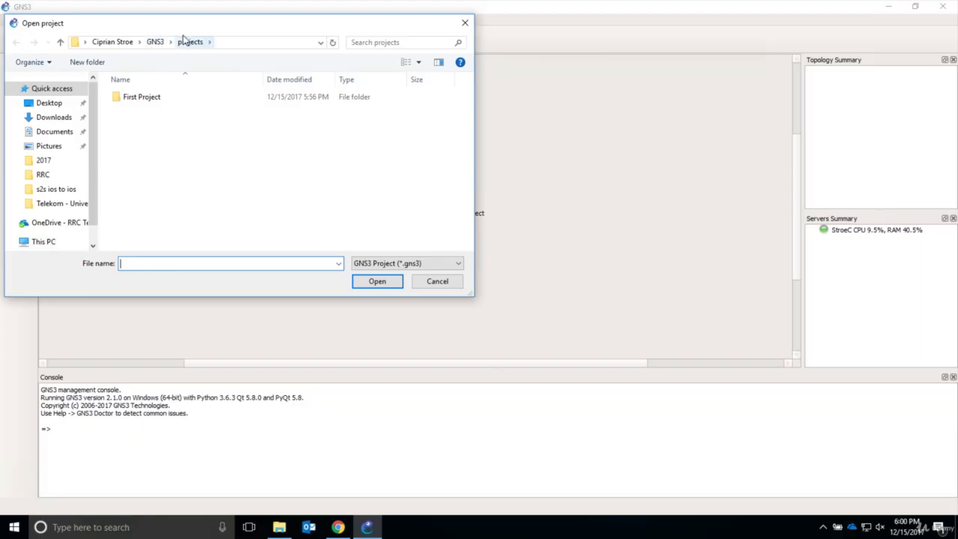
double_click(146, 101)
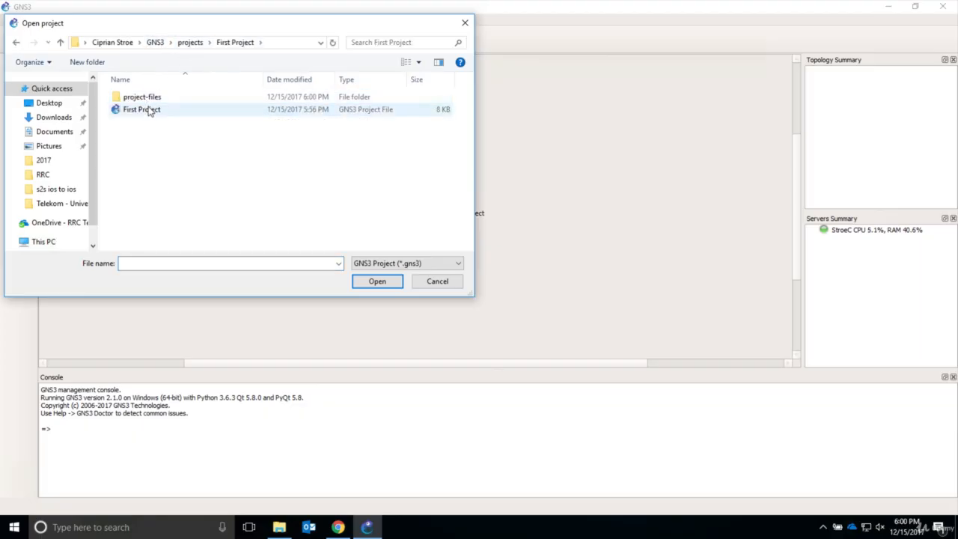
left_click(146, 110)
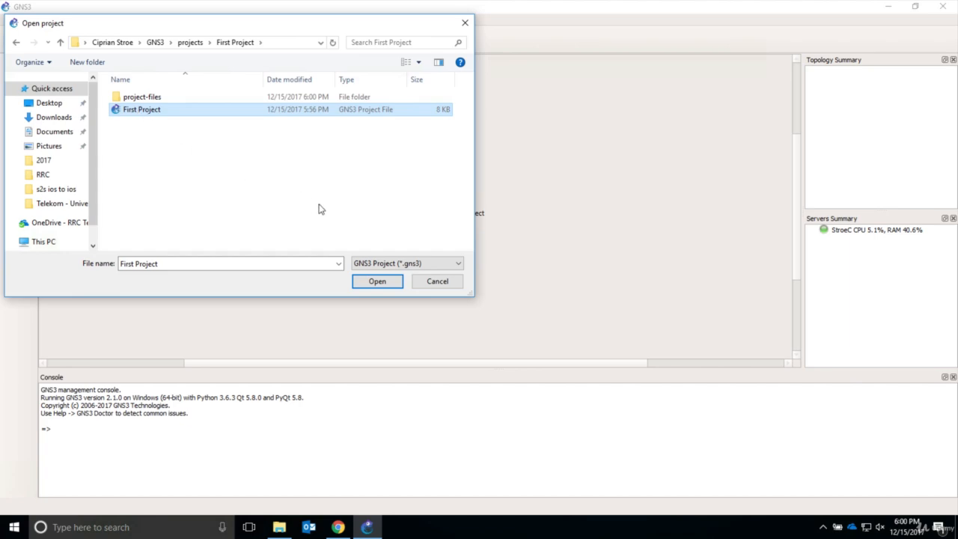
left_click(378, 284)
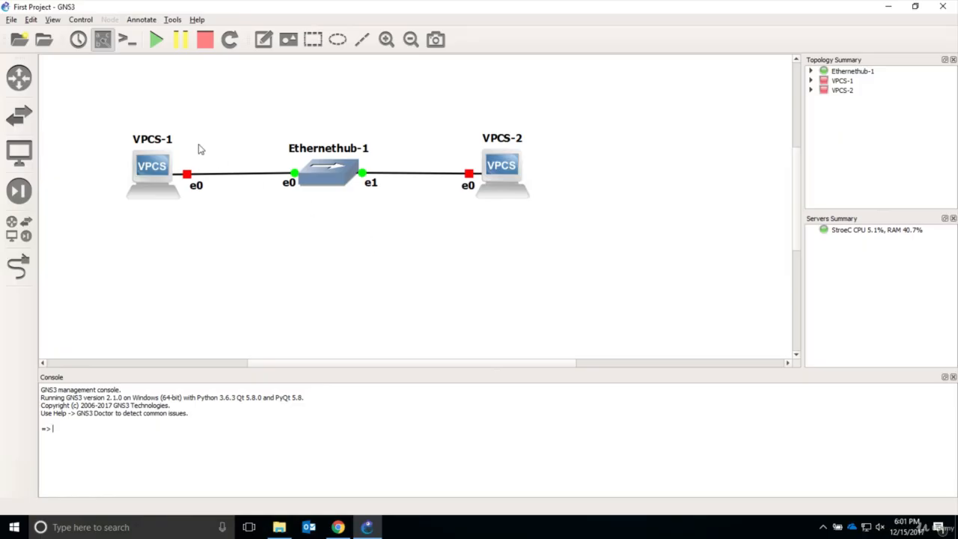
Start all nodes, open consoles to all devices and arrange the VPCS-1 and VPCS-2 windows so both are accessible.
left_click(156, 42)
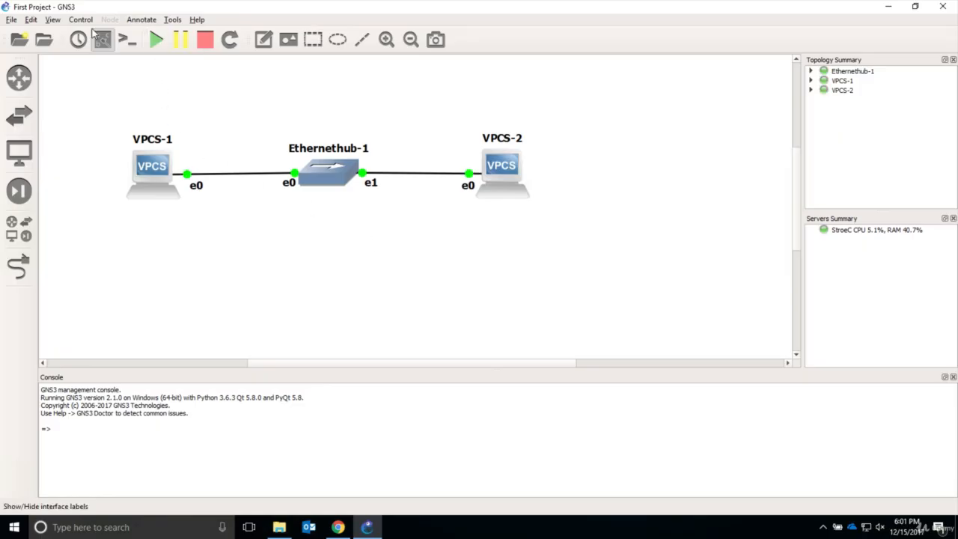
left_click(129, 42)
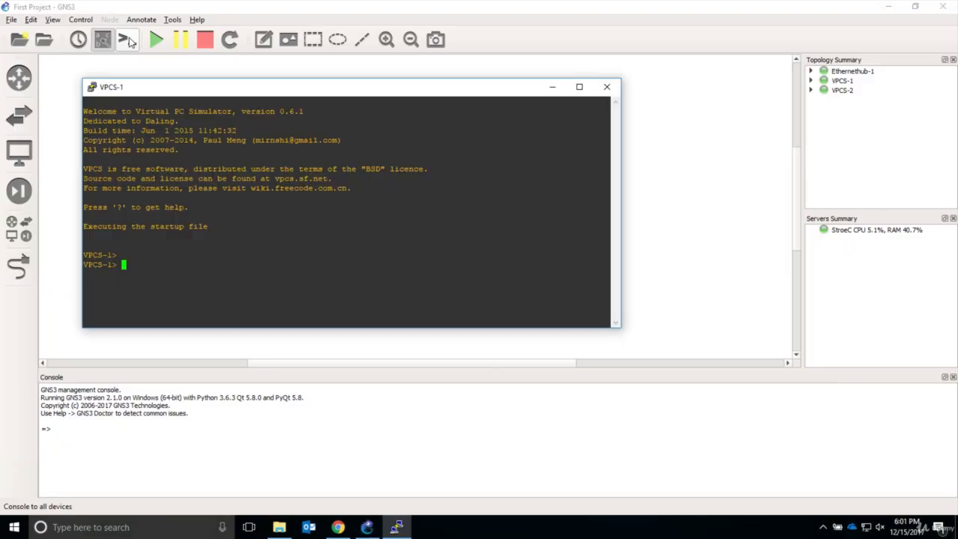
left_click_drag(235, 103, 516, 171)
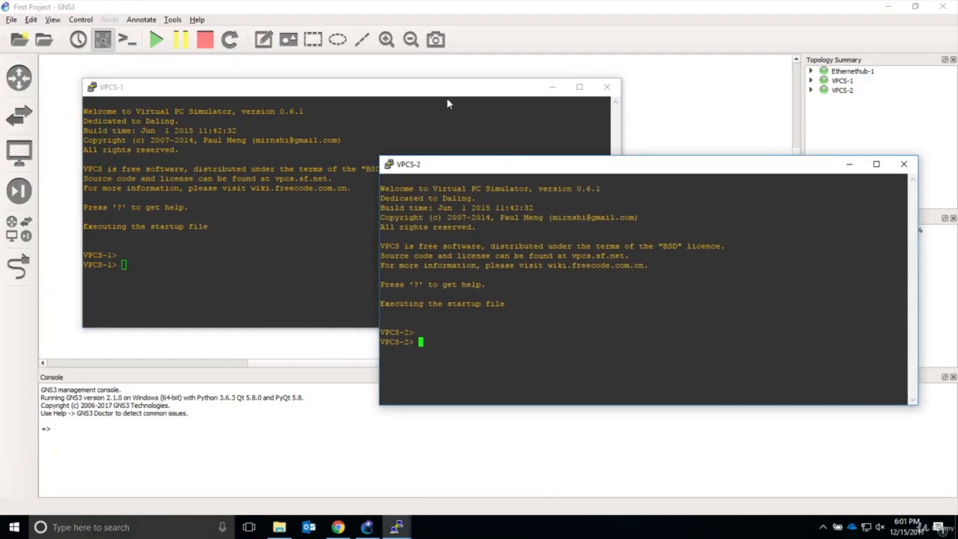
left_click_drag(446, 95, 436, 125)
key("Return")
key("Return")
key("Return")
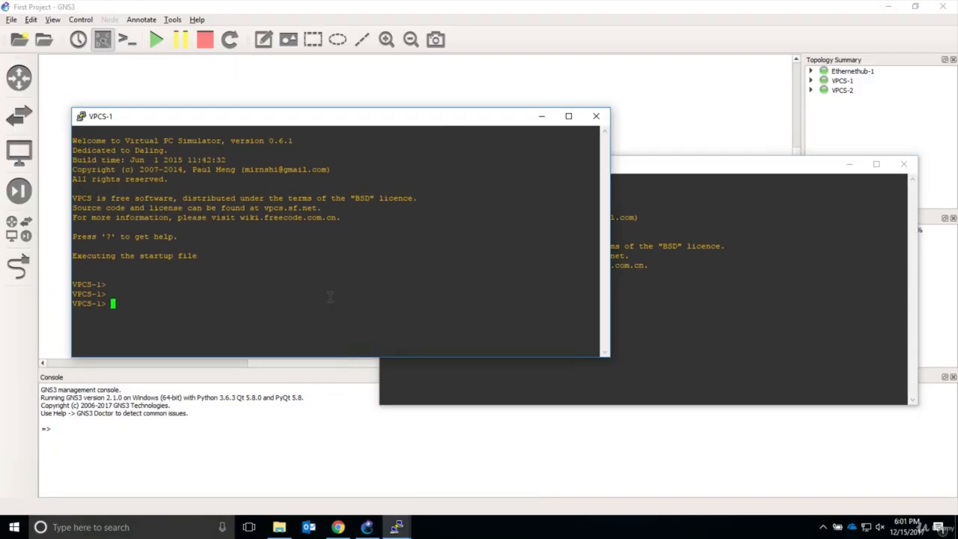
List the available commands in the VPCS-1 console and display the host's current IP settings with show.
type("?")
key("Return")
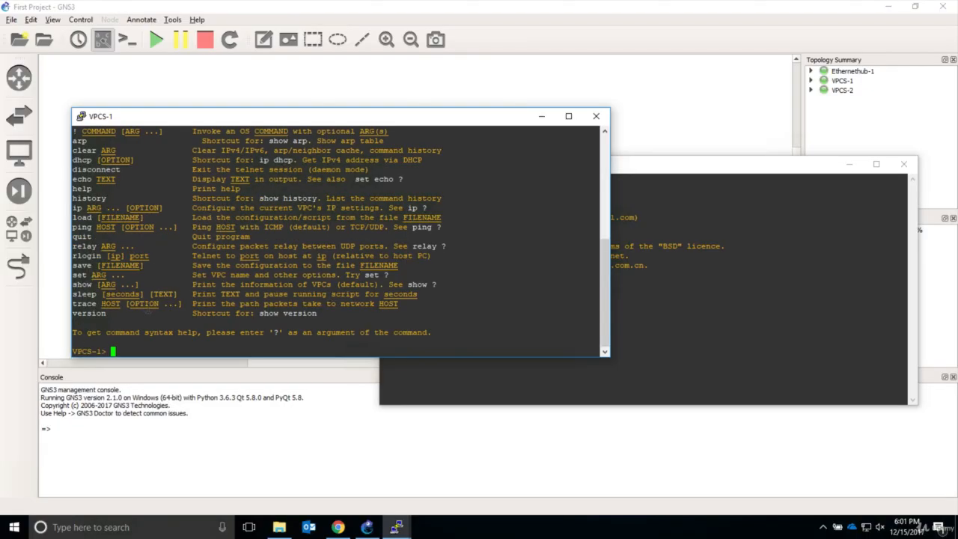
type("show")
key("Return")
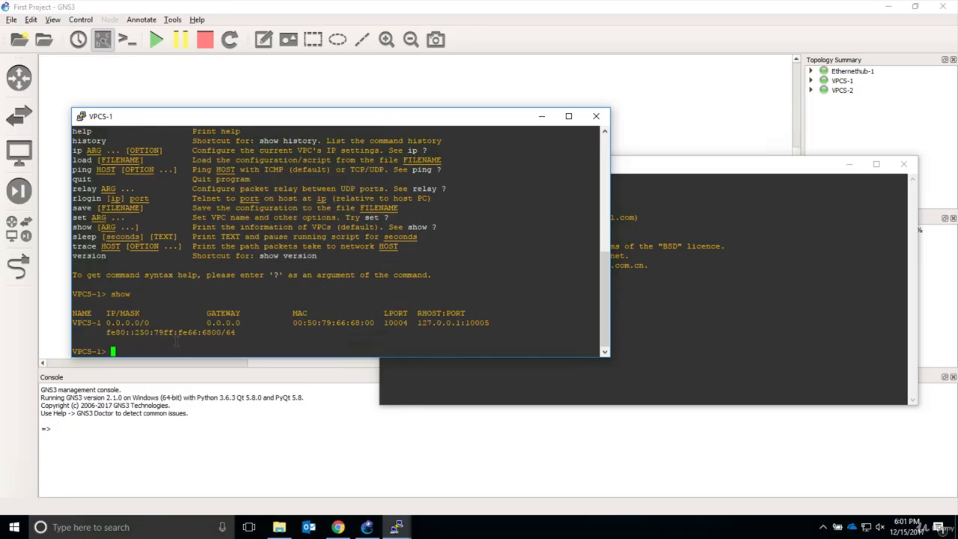
Ping 10.0.0.2 from the VPCS-1 console to test connectivity after reopening the project.
key("Return")
key("Return")
key("Return")
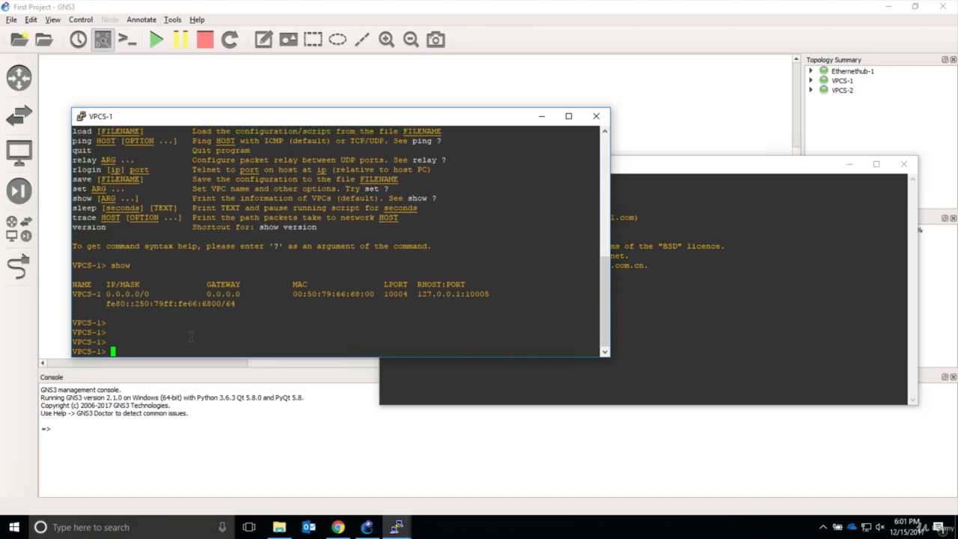
type("ping 10.0.0.2")
key("Return")
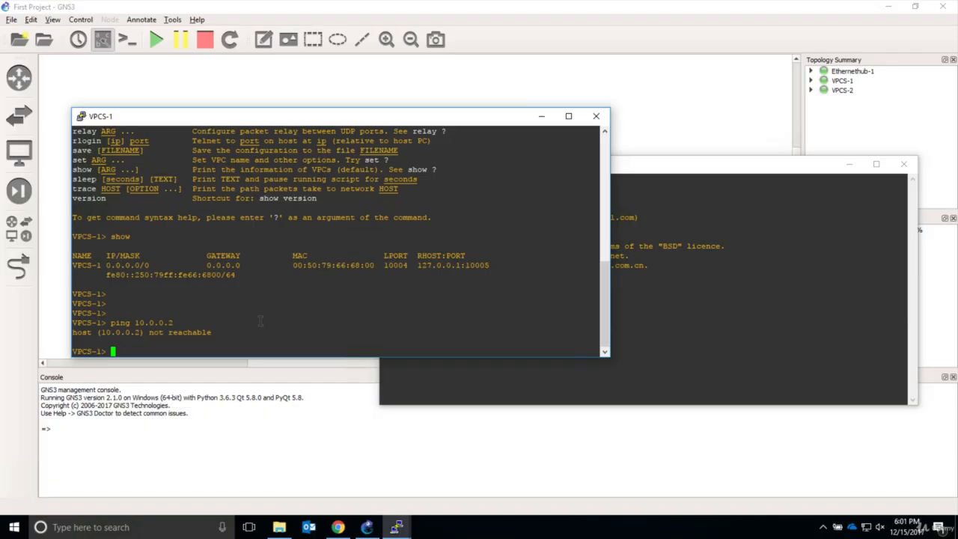
Reassign the address 10.0.0.1/24 to VPCS-1 with the ip command.
type("ip 10.0.0.1/24")
key("Return")
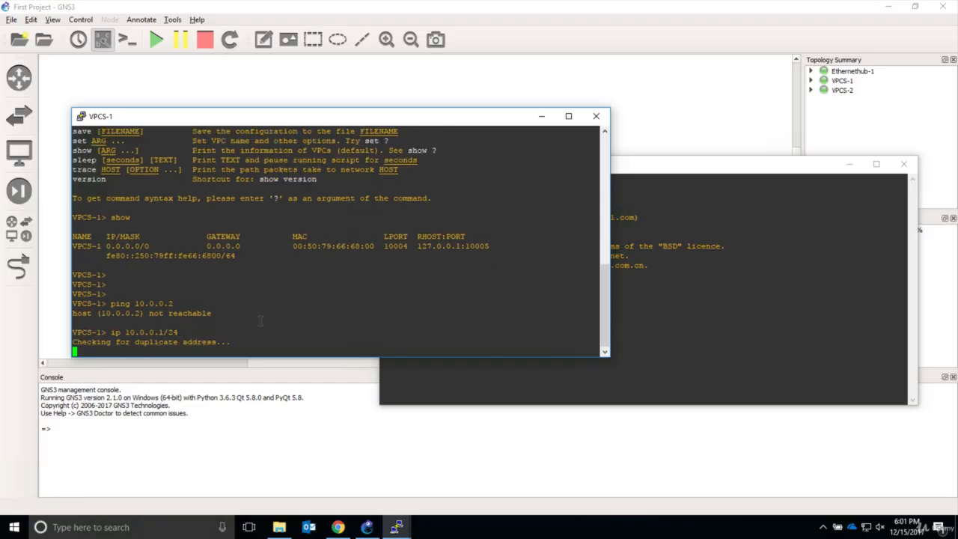
Assign the address 10.0.0.2/24 to VPCS-2 with the ip command in its console.
left_click(592, 376)
type("ip 10.0.0.")
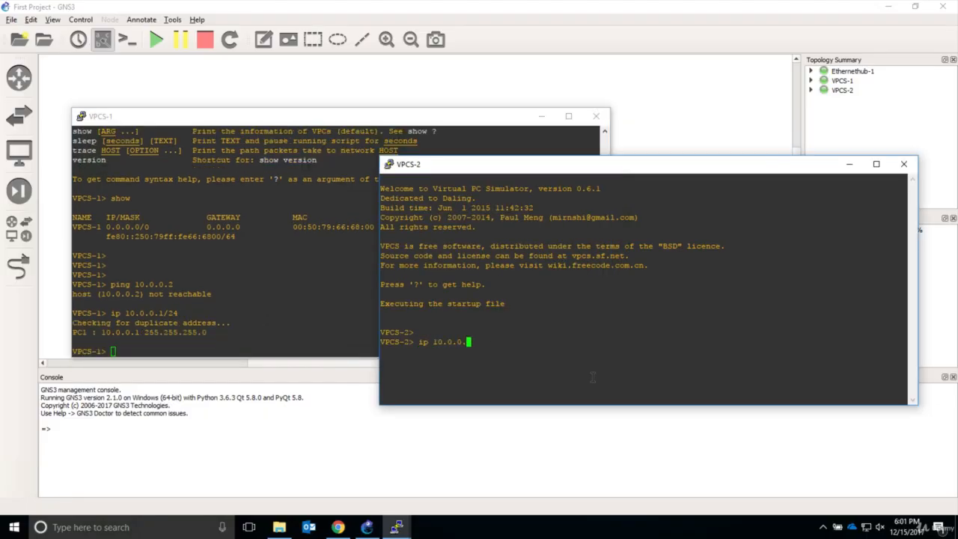
type("2/24")
key("Return")
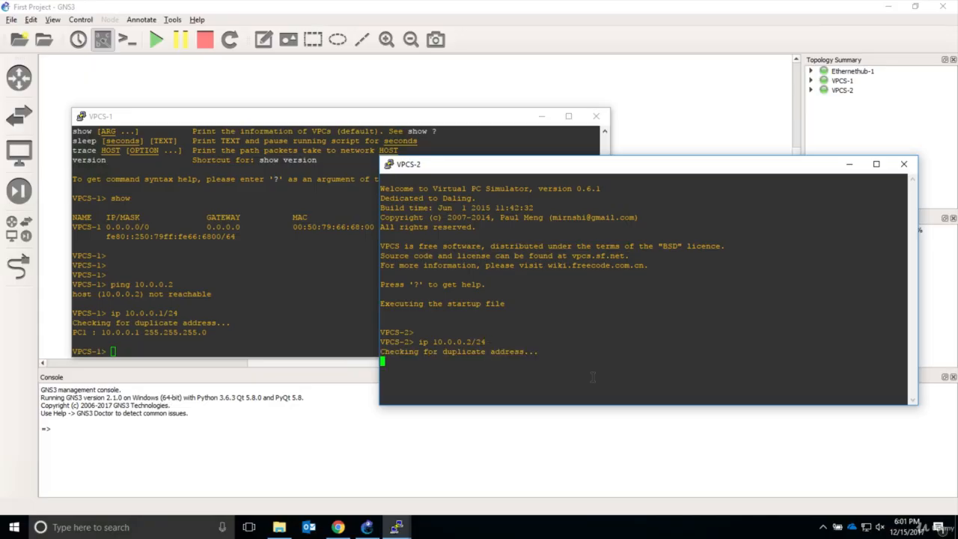
Save the startup configuration of both VPCS-1 and VPCS-2 with the save command in their consoles.
left_click(305, 343)
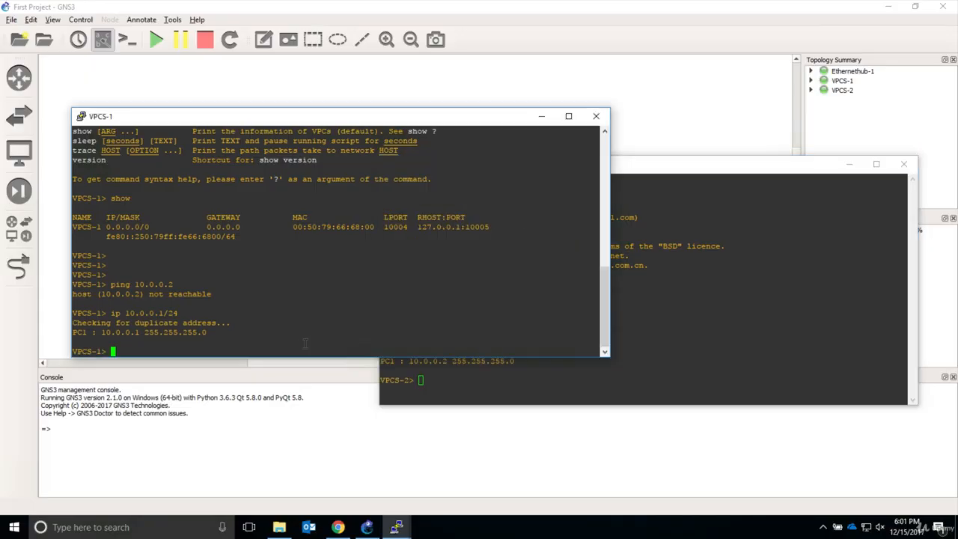
type("save")
key("Return")
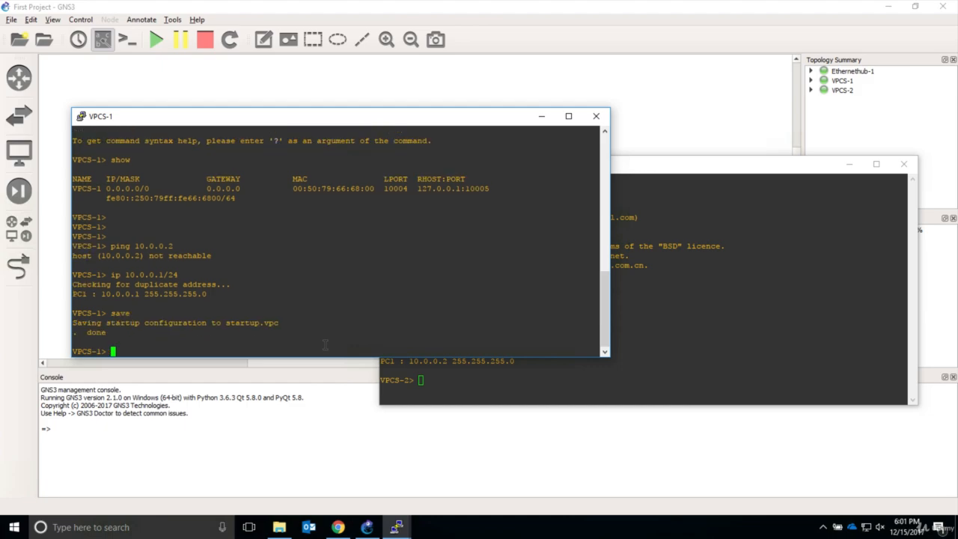
left_click(459, 392)
type("save")
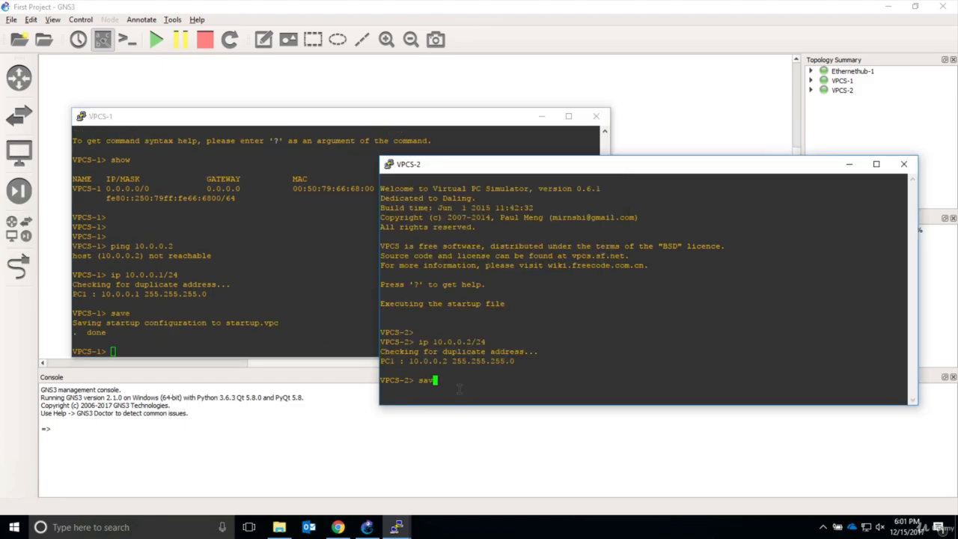
key("Return")
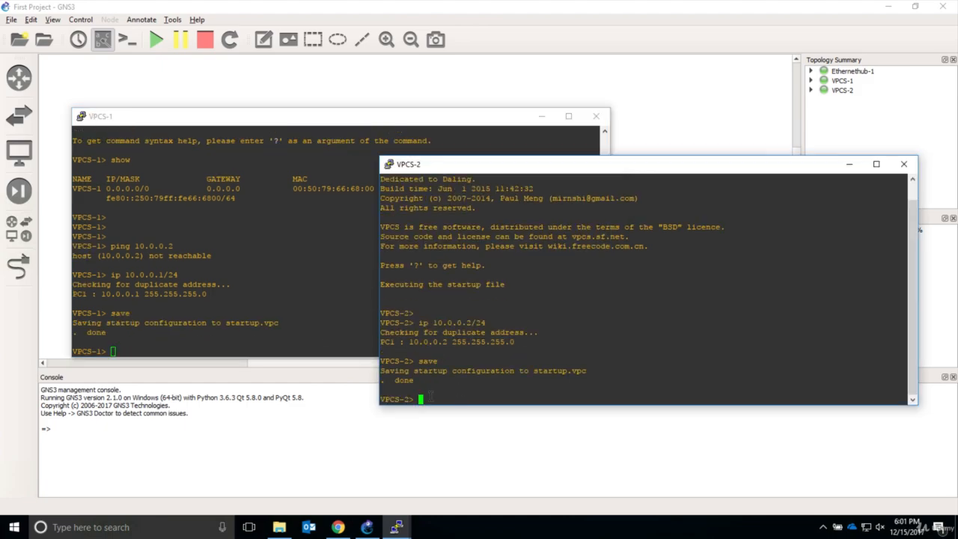
Ping 10.0.0.1 from the VPCS-2 console to test connectivity, and close both VPCS console windows.
type("ping 10.0.0.1")
key("Return")
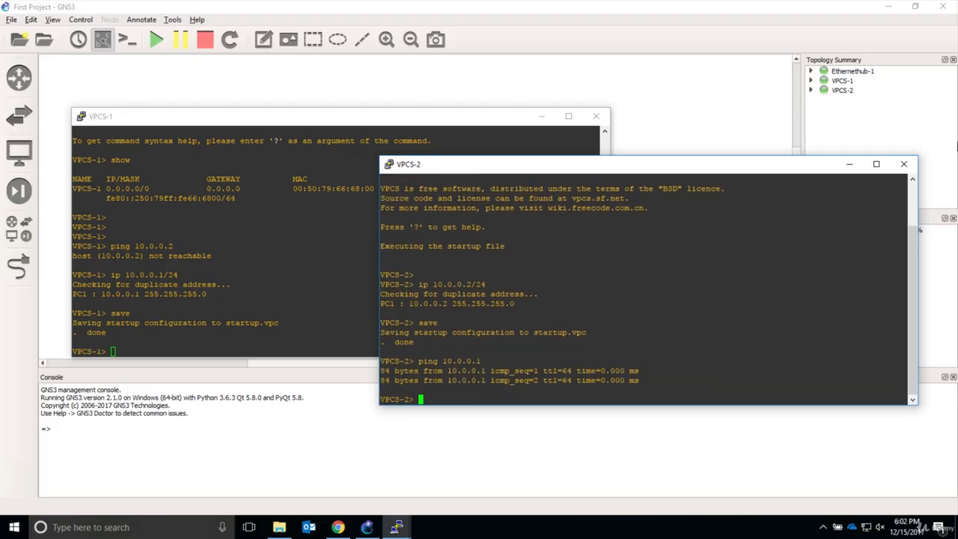
left_click(904, 164)
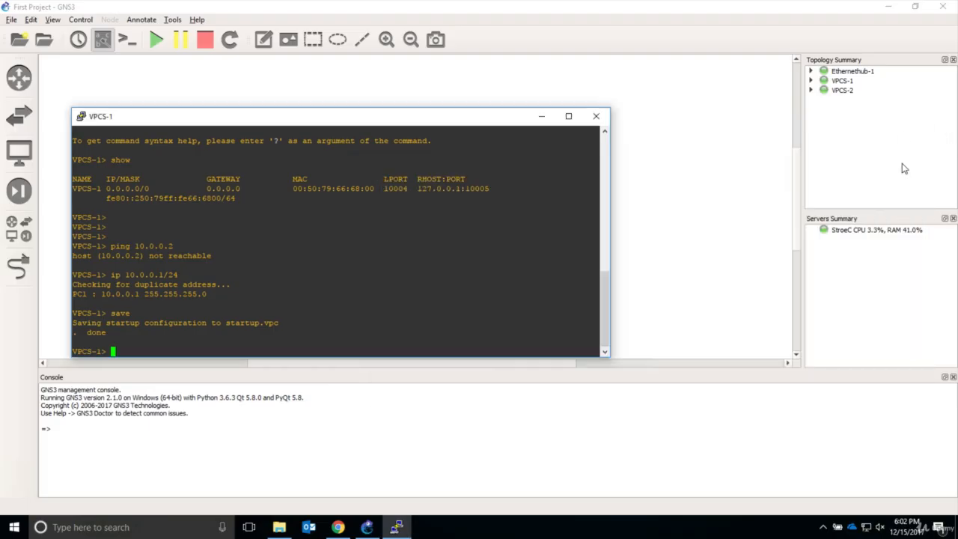
left_click(596, 118)
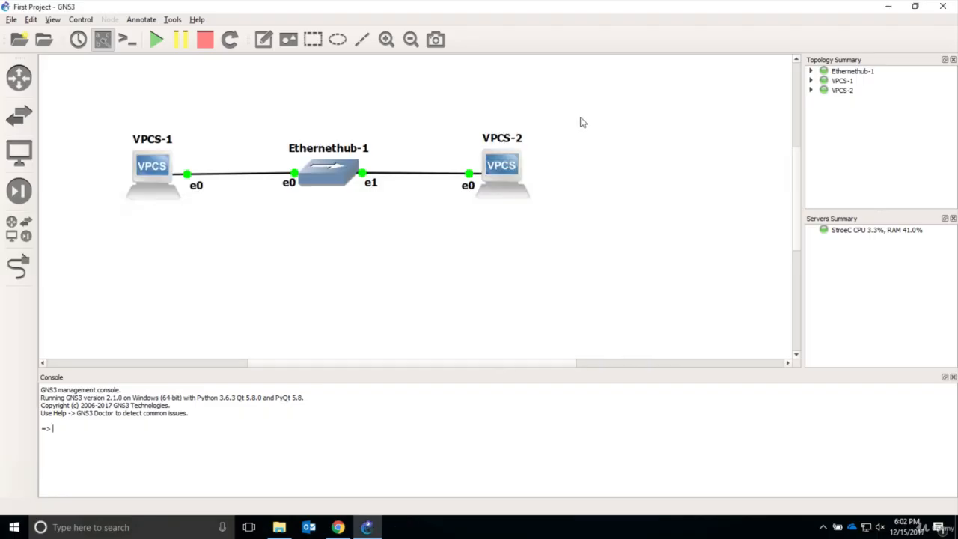
Exit GNS3 and relaunch it from the desktop, cancelling the Setup Wizard.
left_click(950, 8)
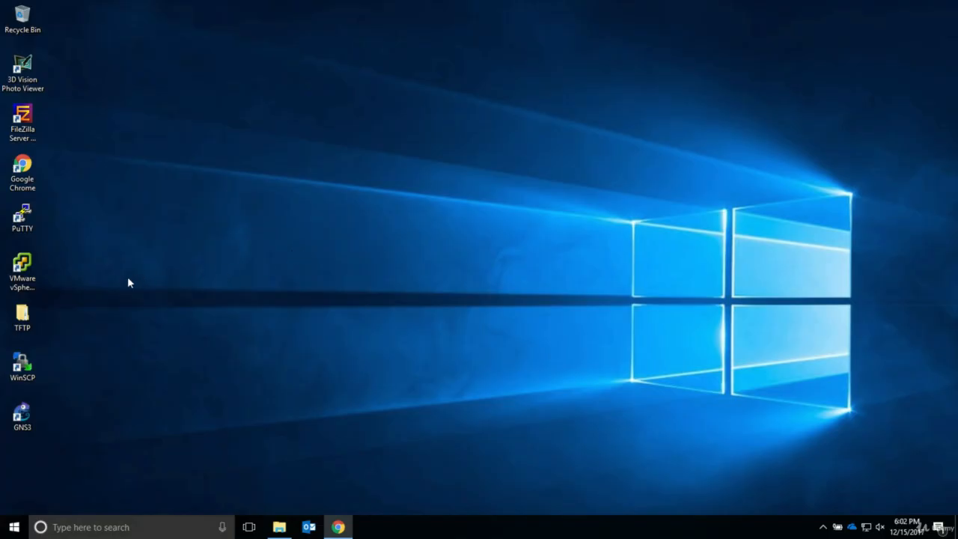
double_click(23, 416)
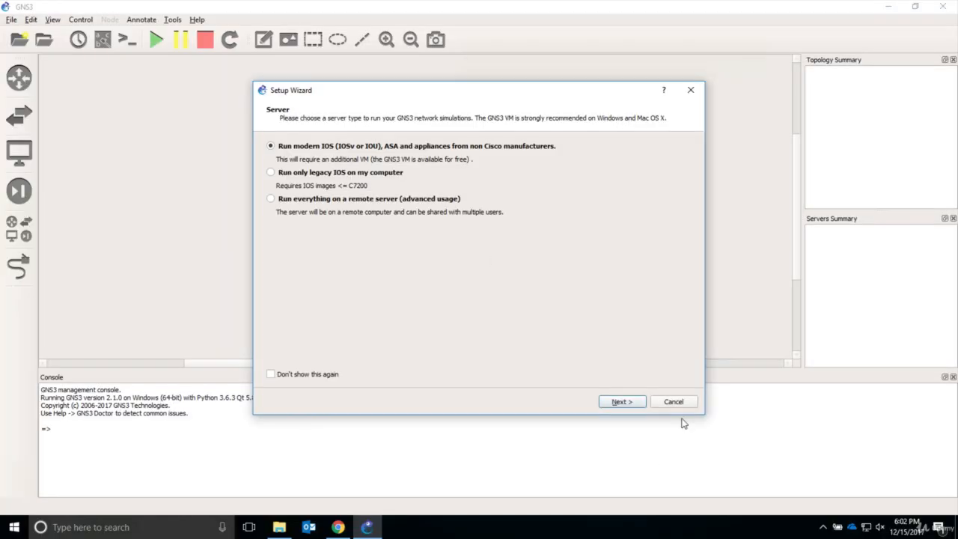
left_click(678, 402)
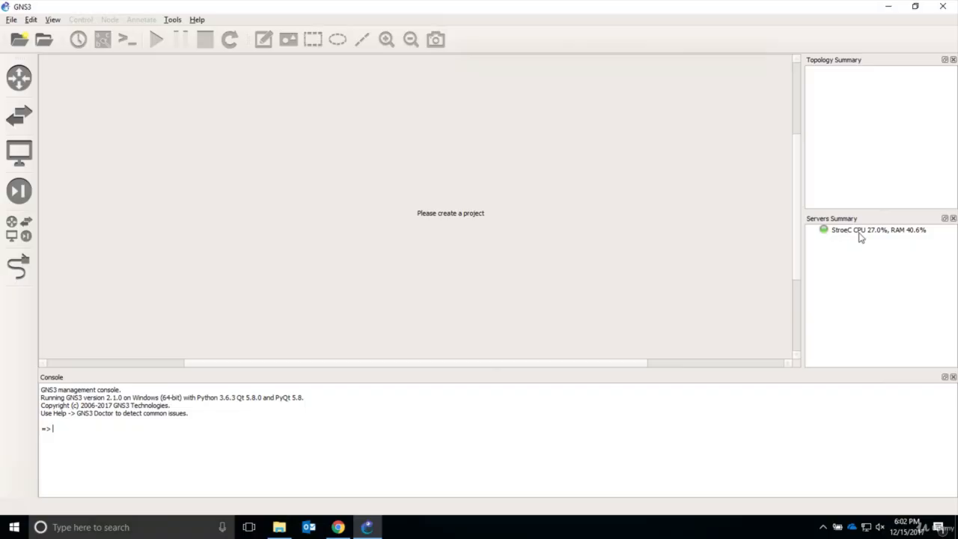
Open the saved First Project file from the First Project folder in the GNS3 projects directory.
left_click(44, 37)
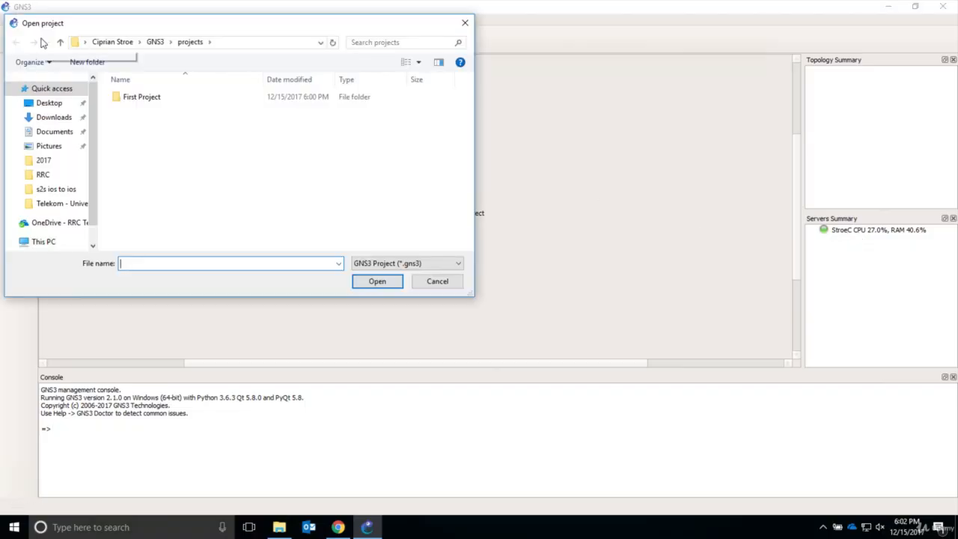
double_click(145, 98)
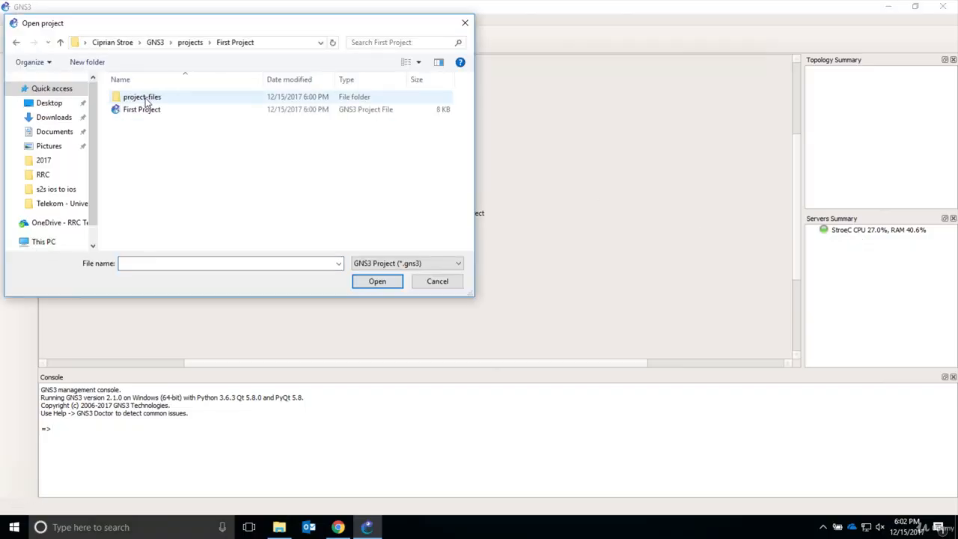
double_click(149, 111)
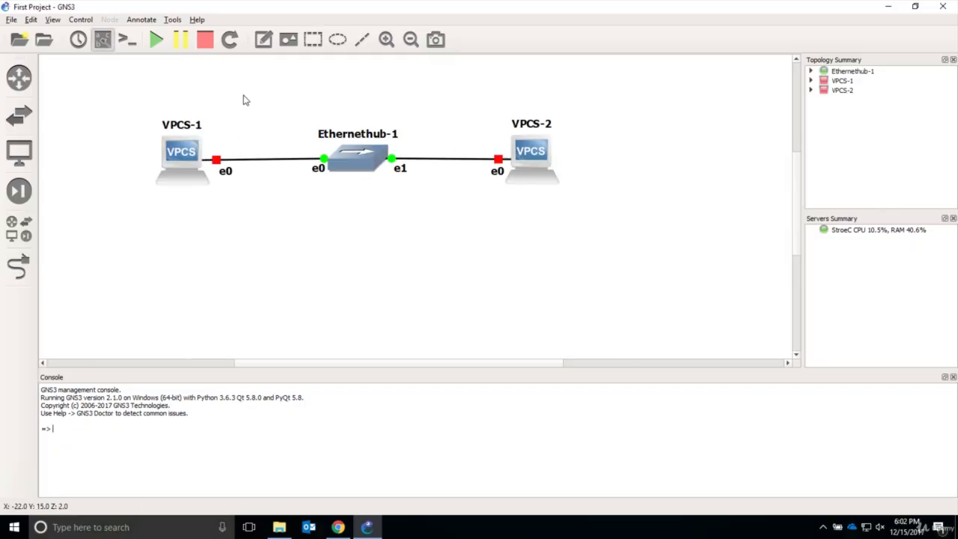
Start all devices, open their consoles and arrange the VPCS-1 and VPCS-2 windows so both are accessible.
left_click(158, 42)
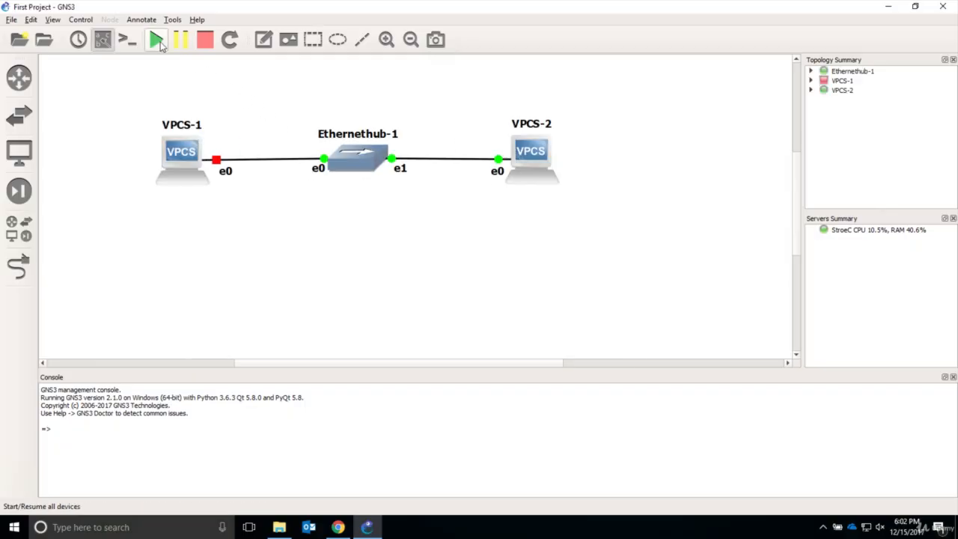
left_click(127, 41)
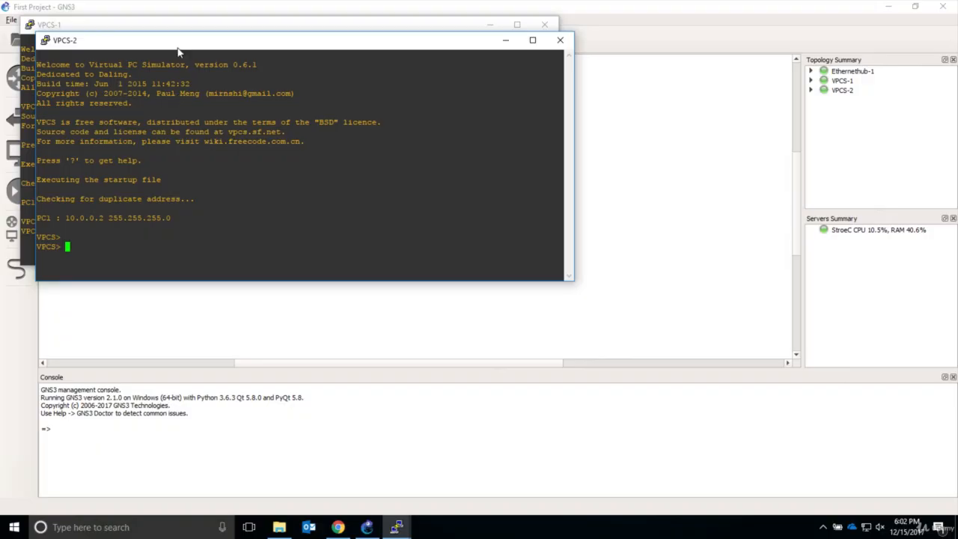
left_click_drag(172, 41, 347, 79)
left_click_drag(227, 30, 271, 93)
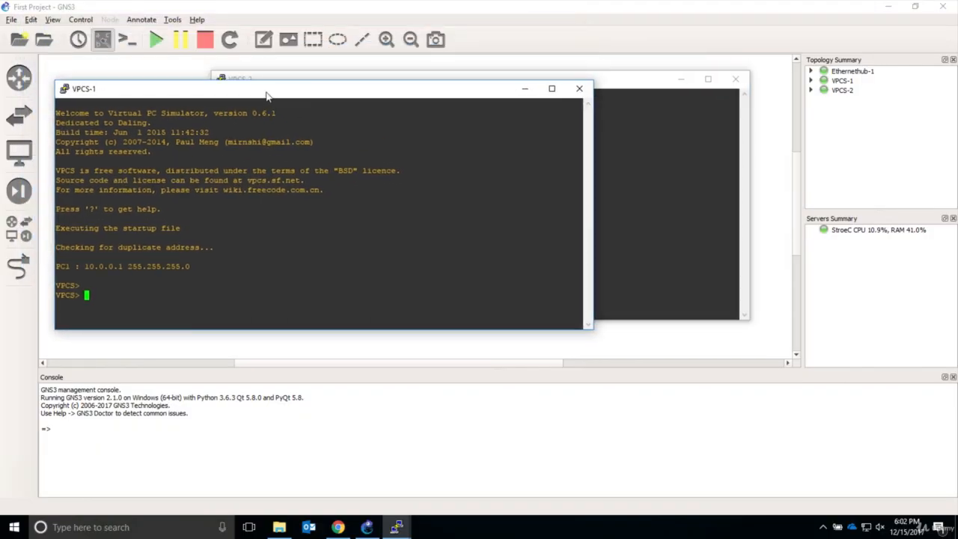
left_click_drag(632, 79, 708, 91)
List the available commands in the VPCS-1 console with ? and examine the show and save entries.
left_click(212, 289)
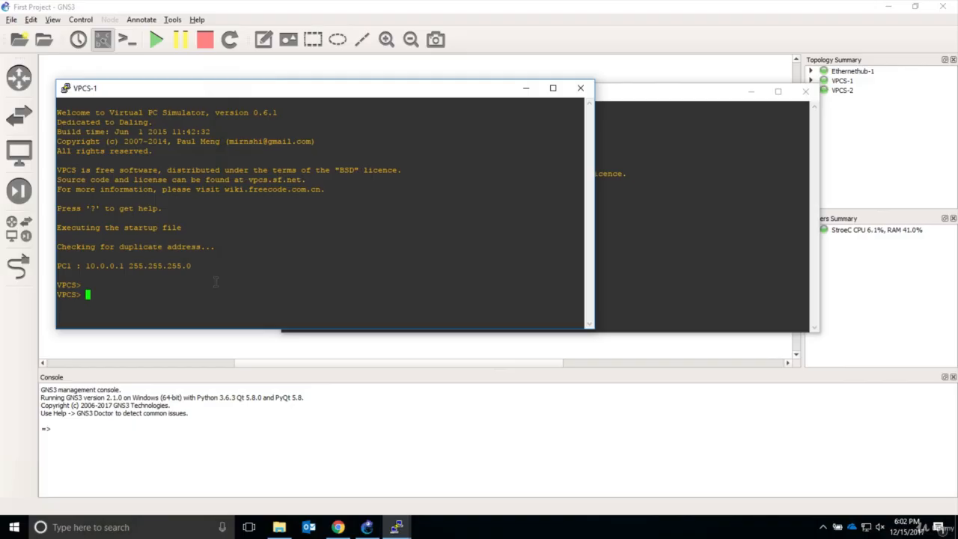
type("?")
key("Return")
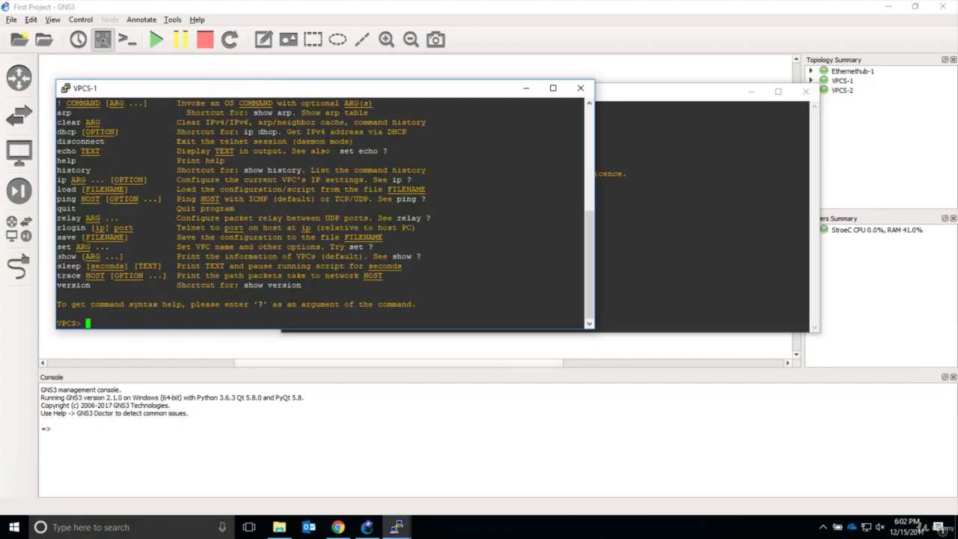
left_click_drag(57, 256, 125, 256)
left_click(116, 256)
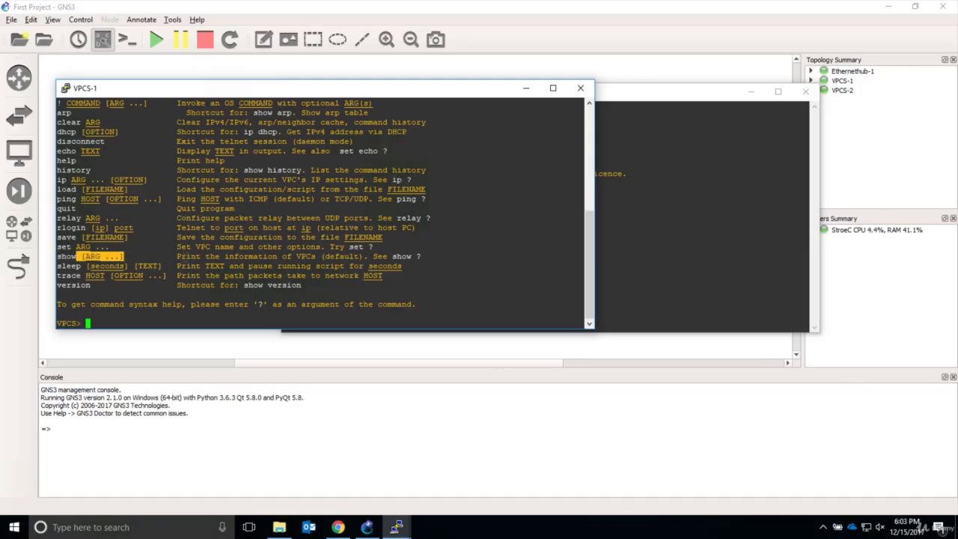
left_click(78, 249)
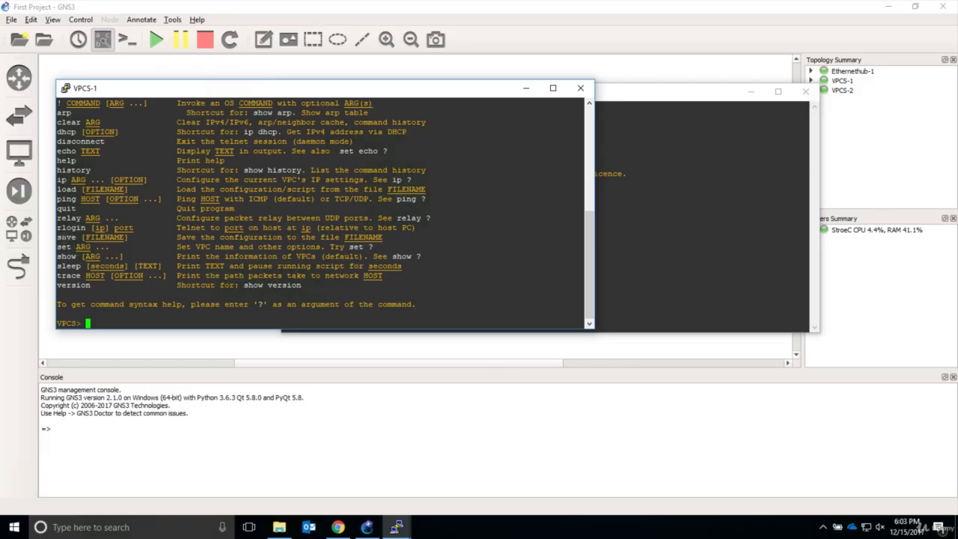
left_click_drag(57, 236, 408, 238)
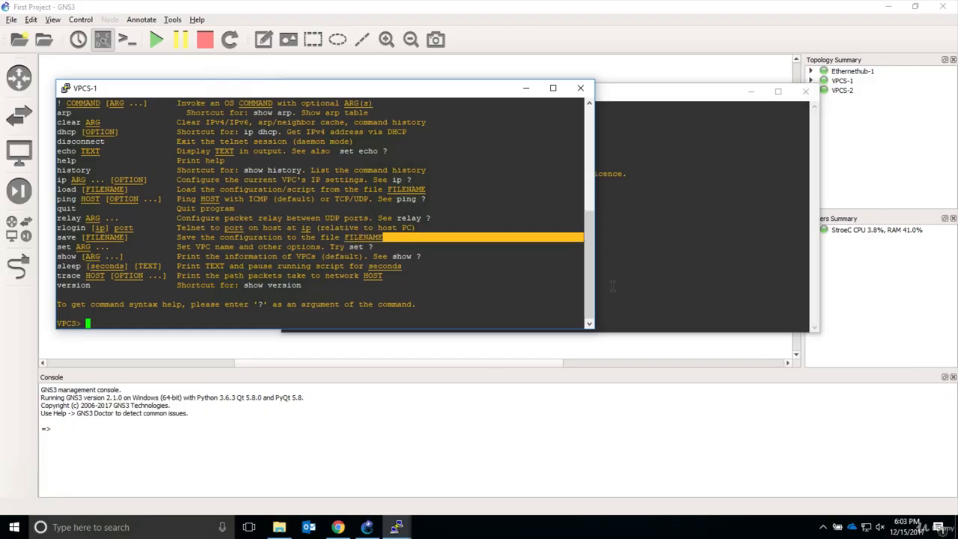
Display the IP settings of VPCS-2 with the show command and examine its IP/mask entry.
left_click(625, 284)
type("show")
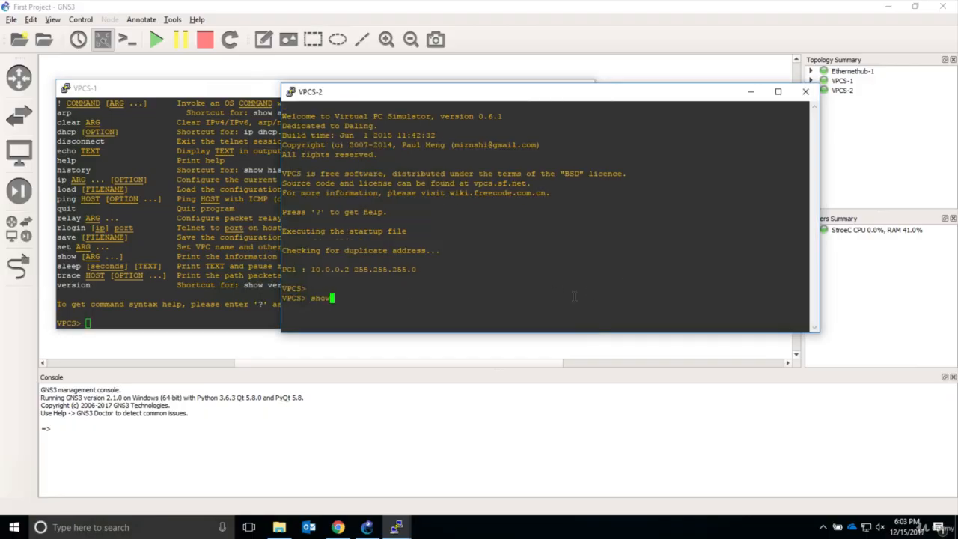
key("Return")
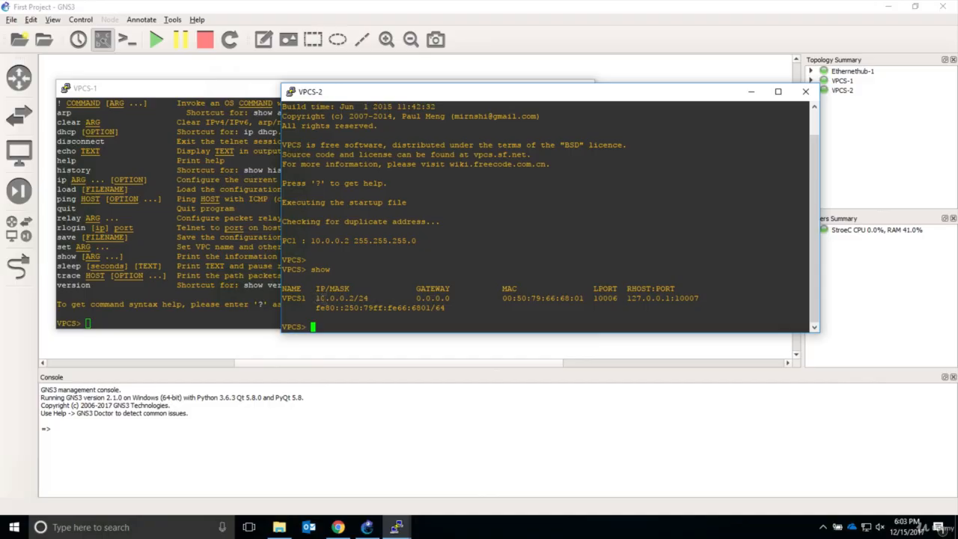
left_click_drag(314, 298, 450, 298)
left_click(449, 298)
Ping 10.0.0.2 and 10.0.0.1 from the VPCS-2 console to check connectivity with the reloaded configuration.
type("ping 10.0.0.2")
key("Return")
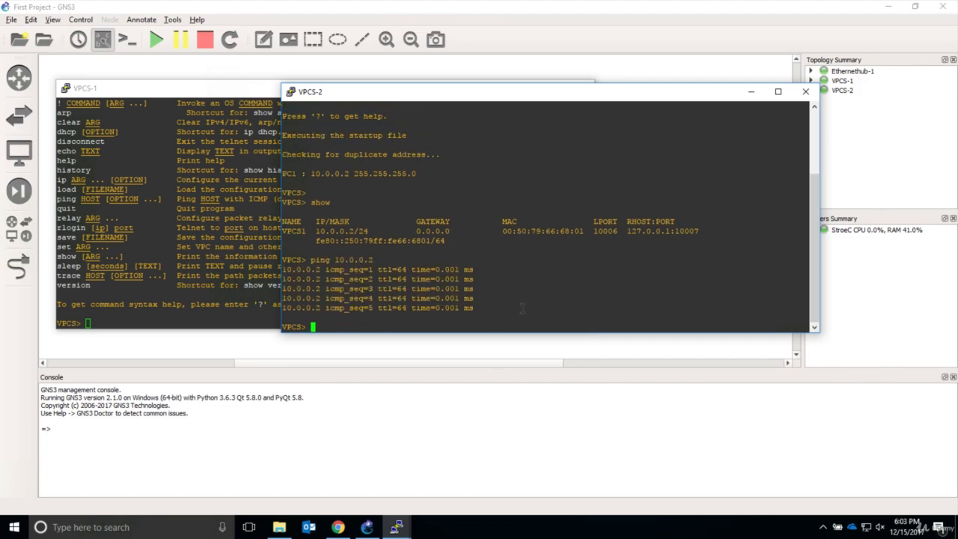
key("Up")
key("BackSpace")
type("10.0.0.1")
key("Return")
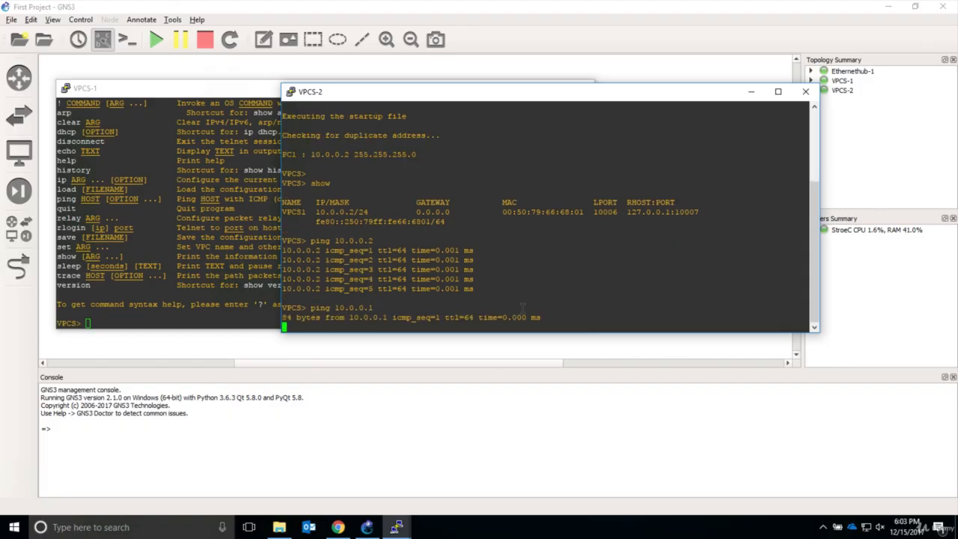